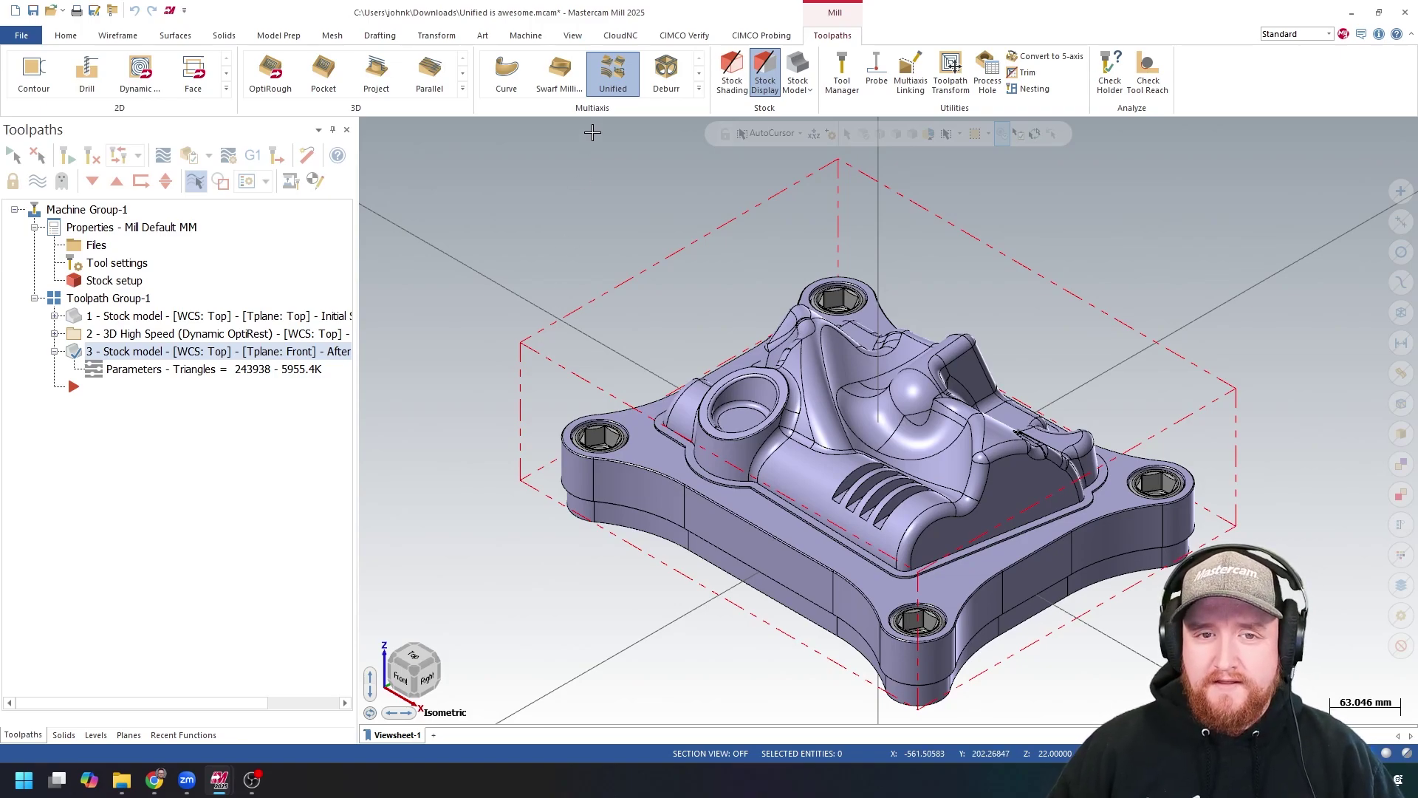
- Start a Unified multiaxis toolpath using the BALL-NOSE END MILL - 5 tool
click(699, 89)
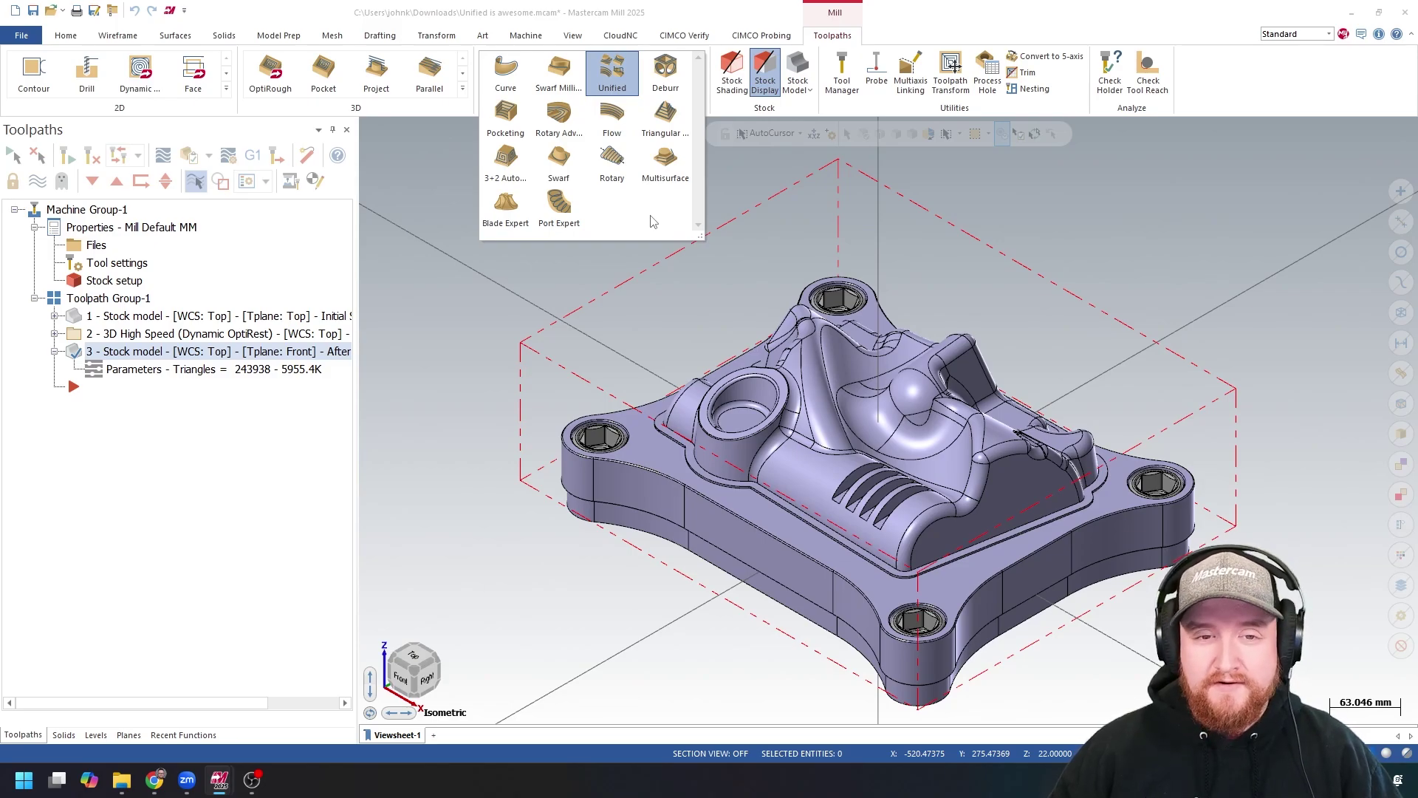
click(619, 71)
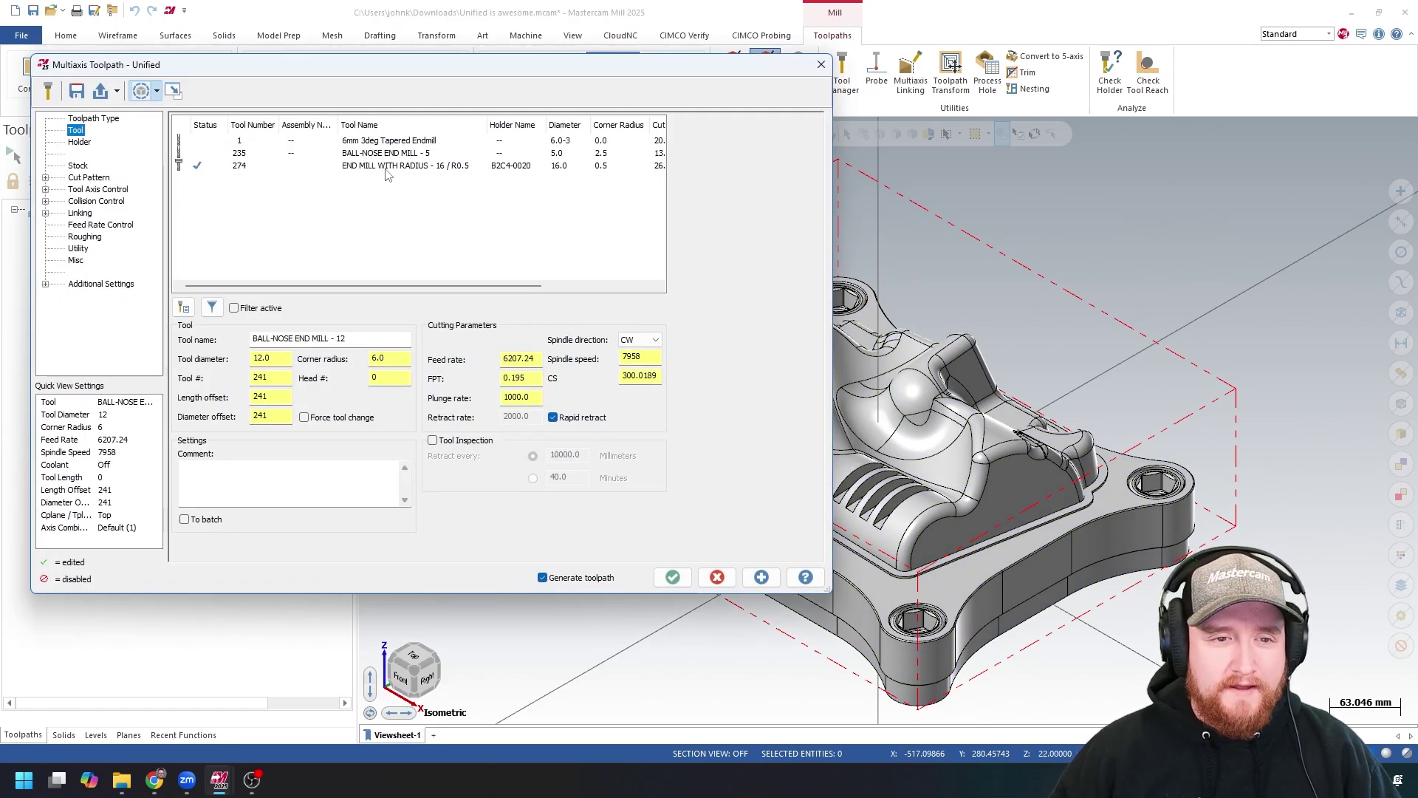
click(385, 153)
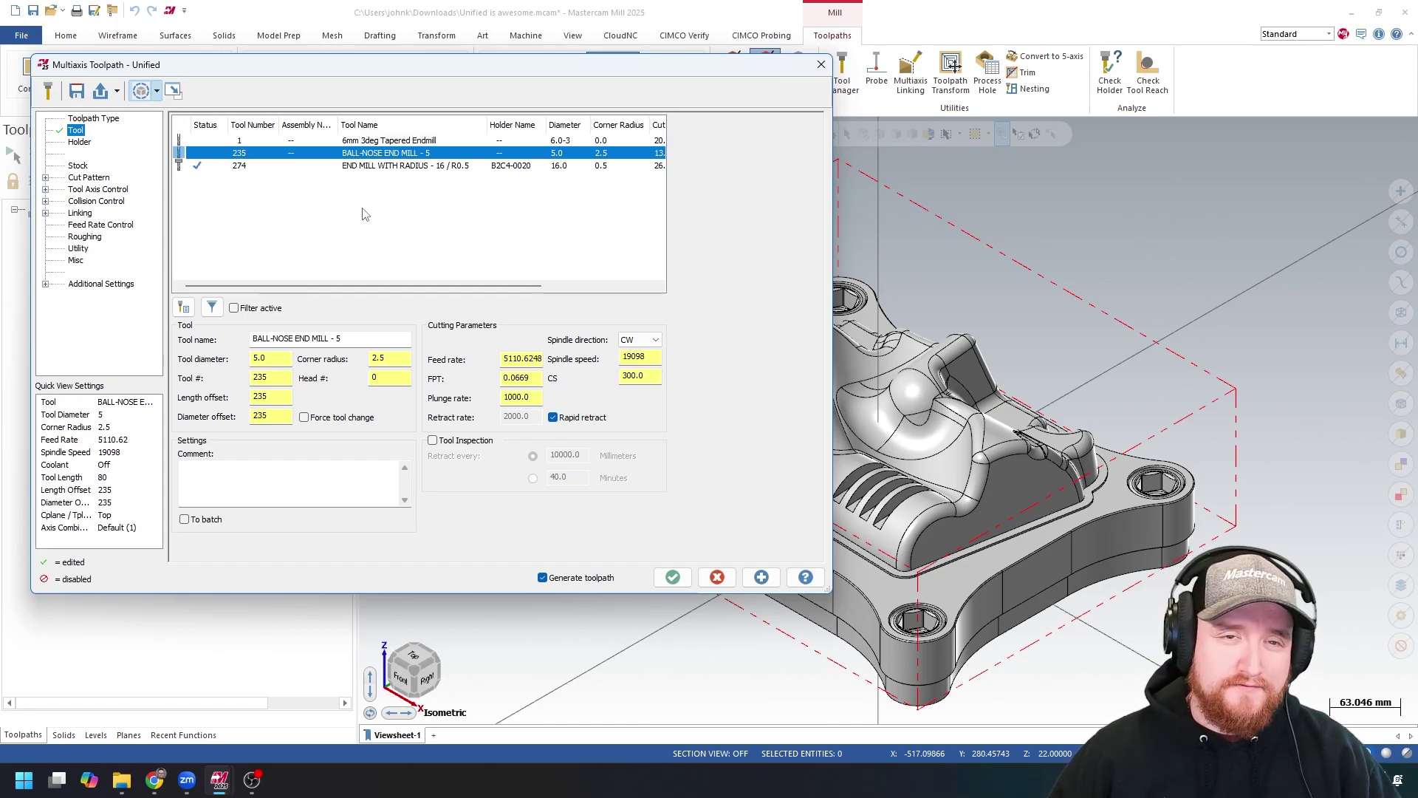
- On the Cut Pattern page, pick the nine pocket faces as machining geometries
click(88, 178)
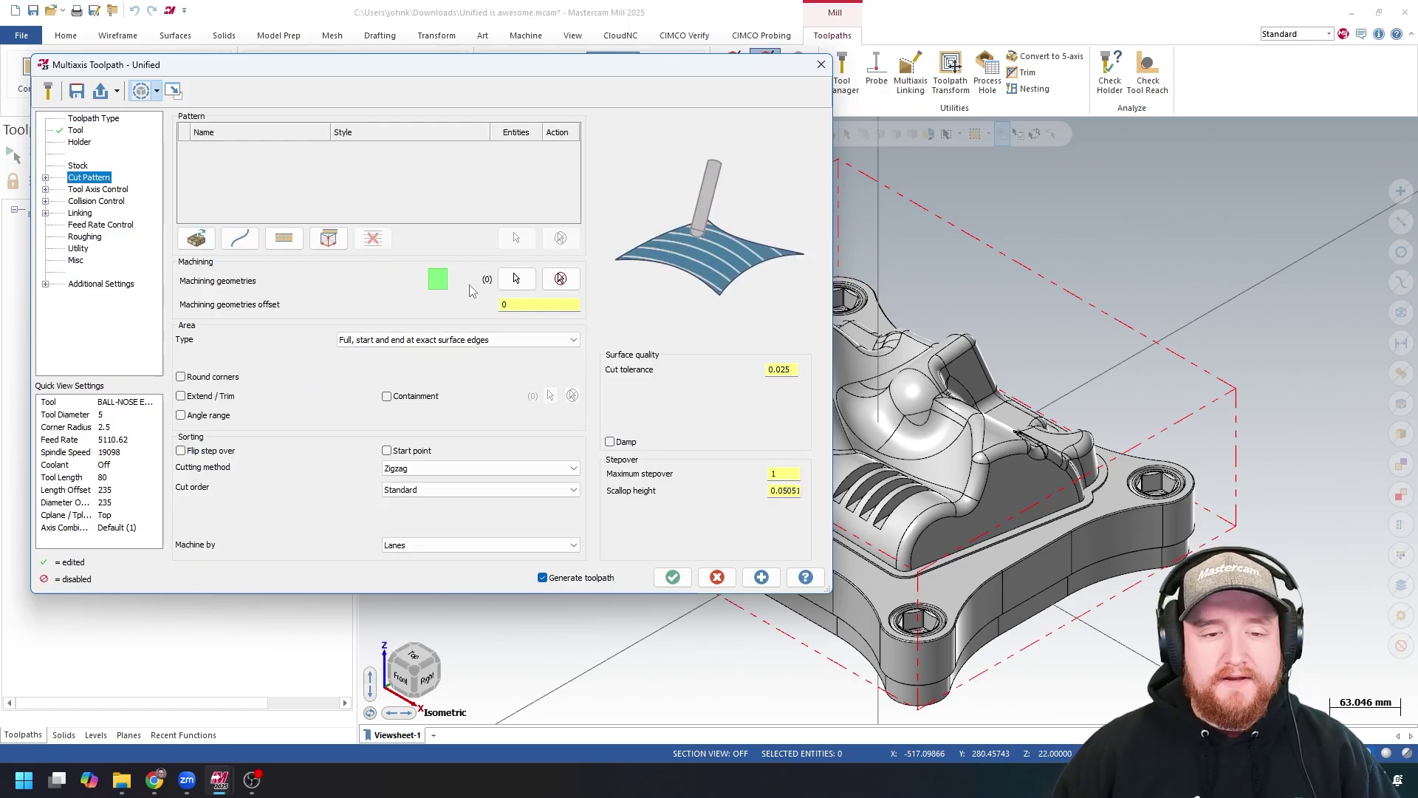
click(516, 278)
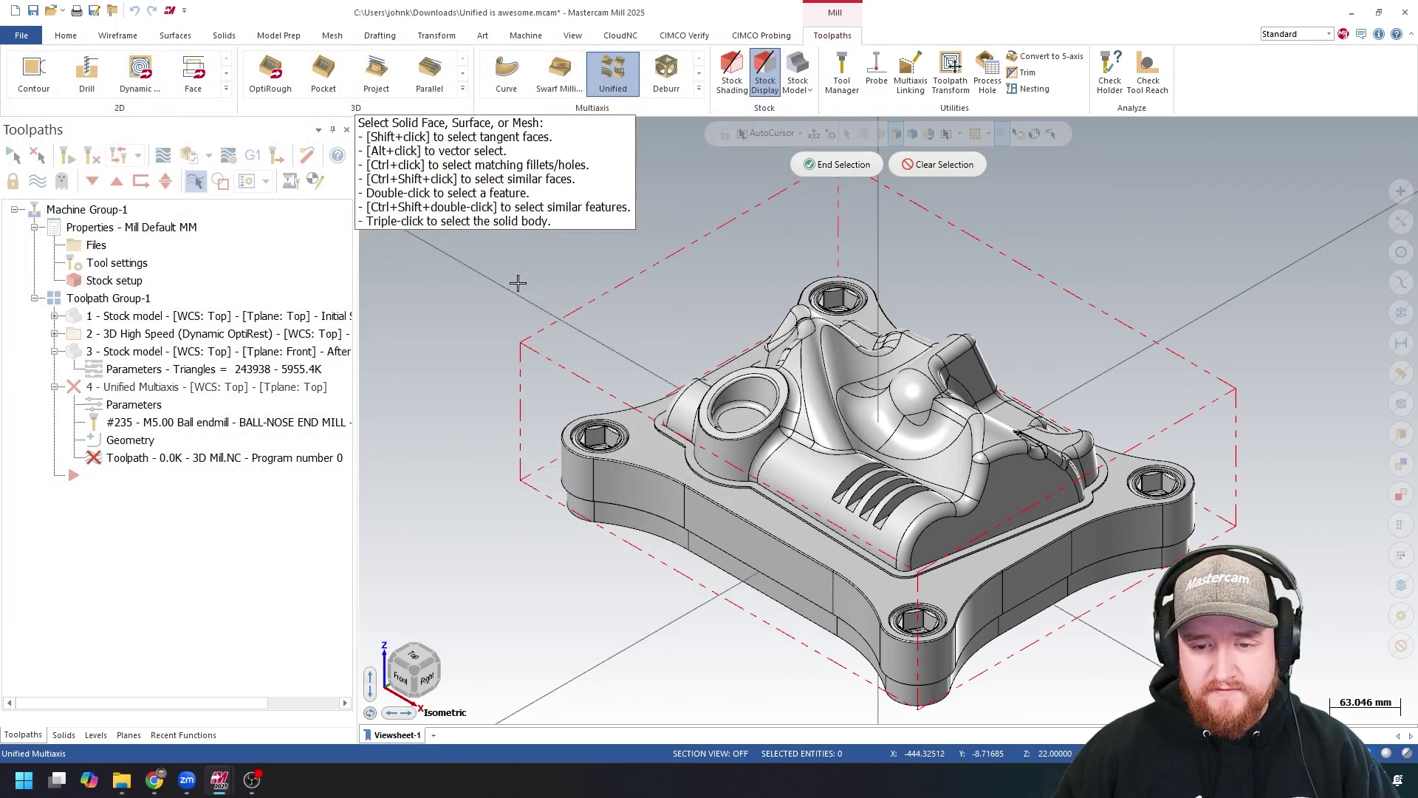
key(alt+1)
scroll(516, 282, up, 3)
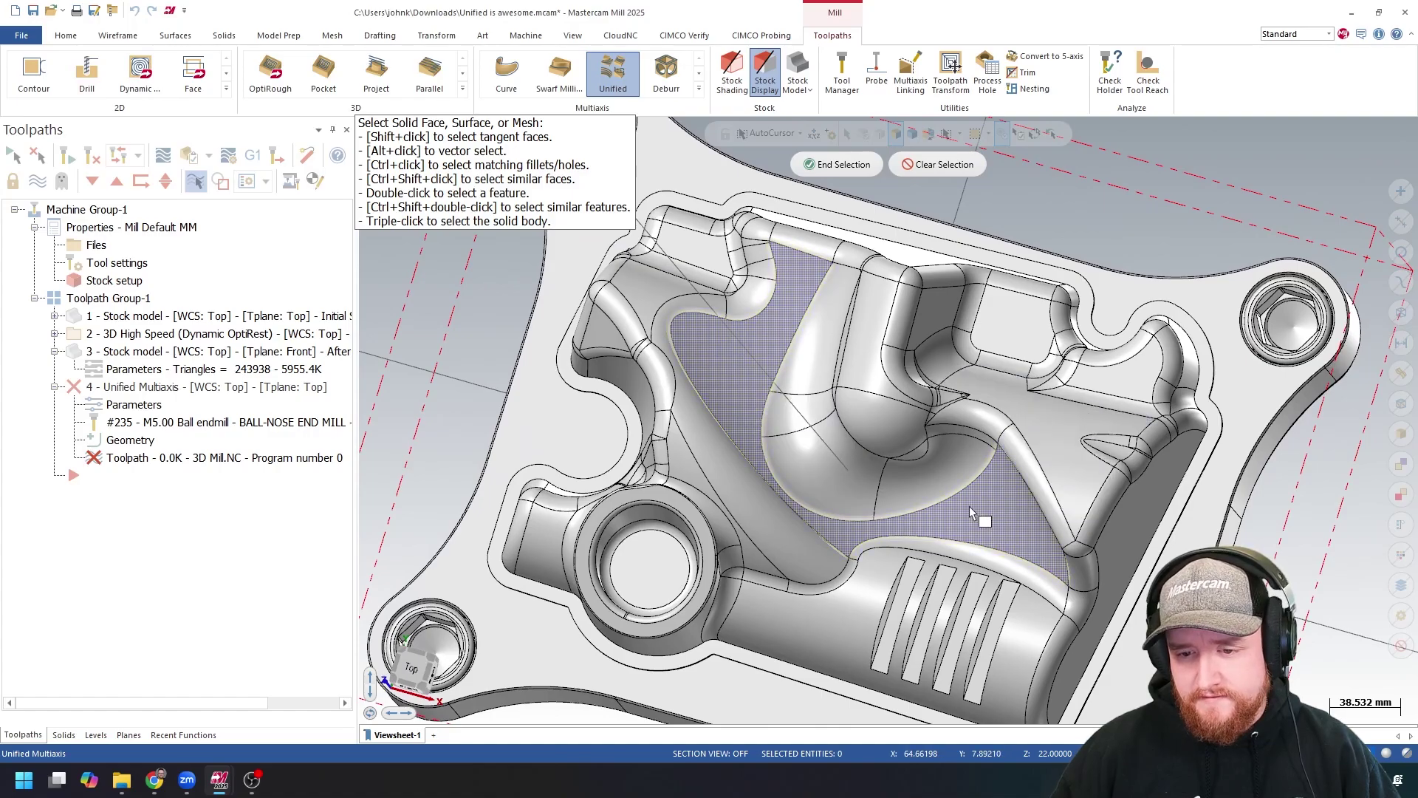
scroll(929, 504, up, 2)
middle_drag(816, 414, 950, 389)
scroll(899, 470, up, 2)
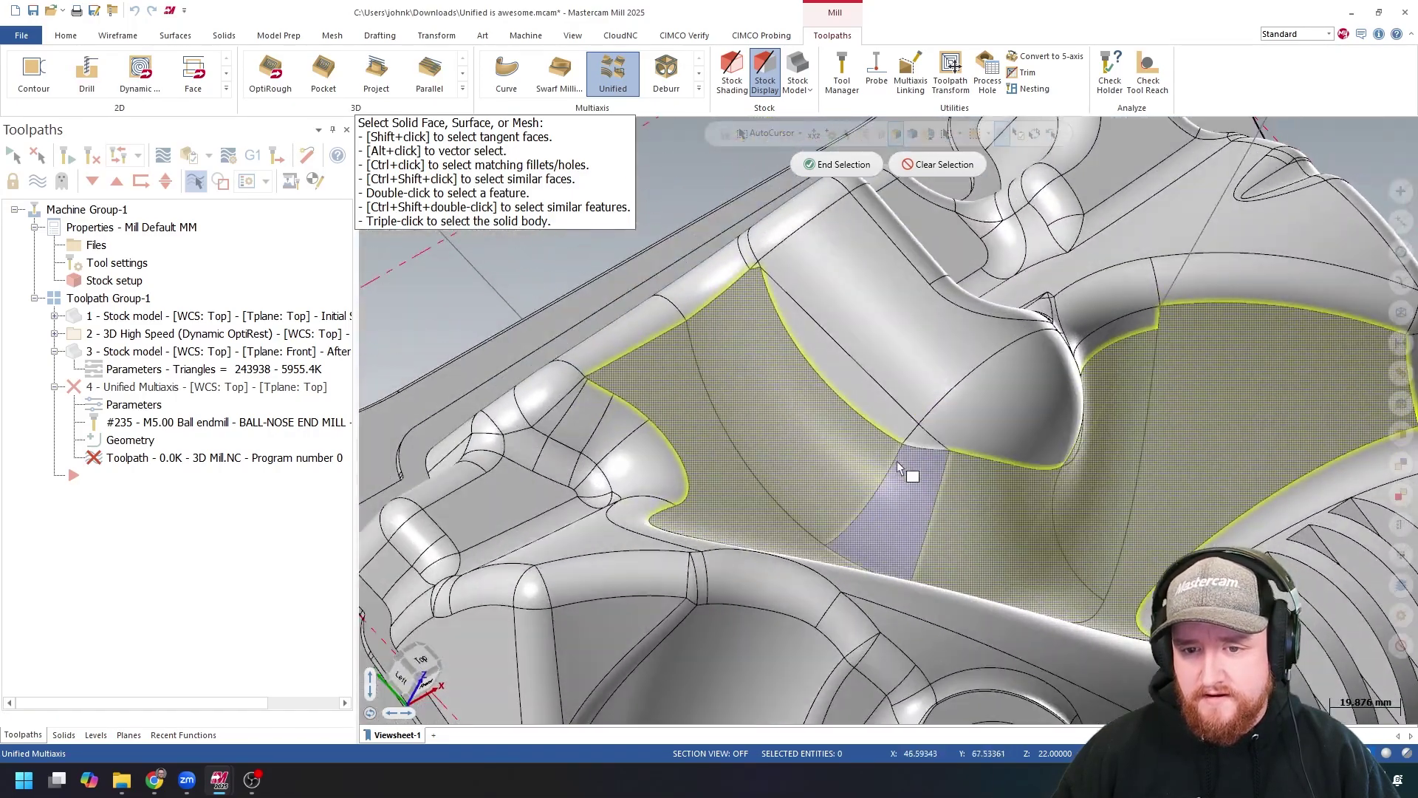
scroll(933, 449, up, 8)
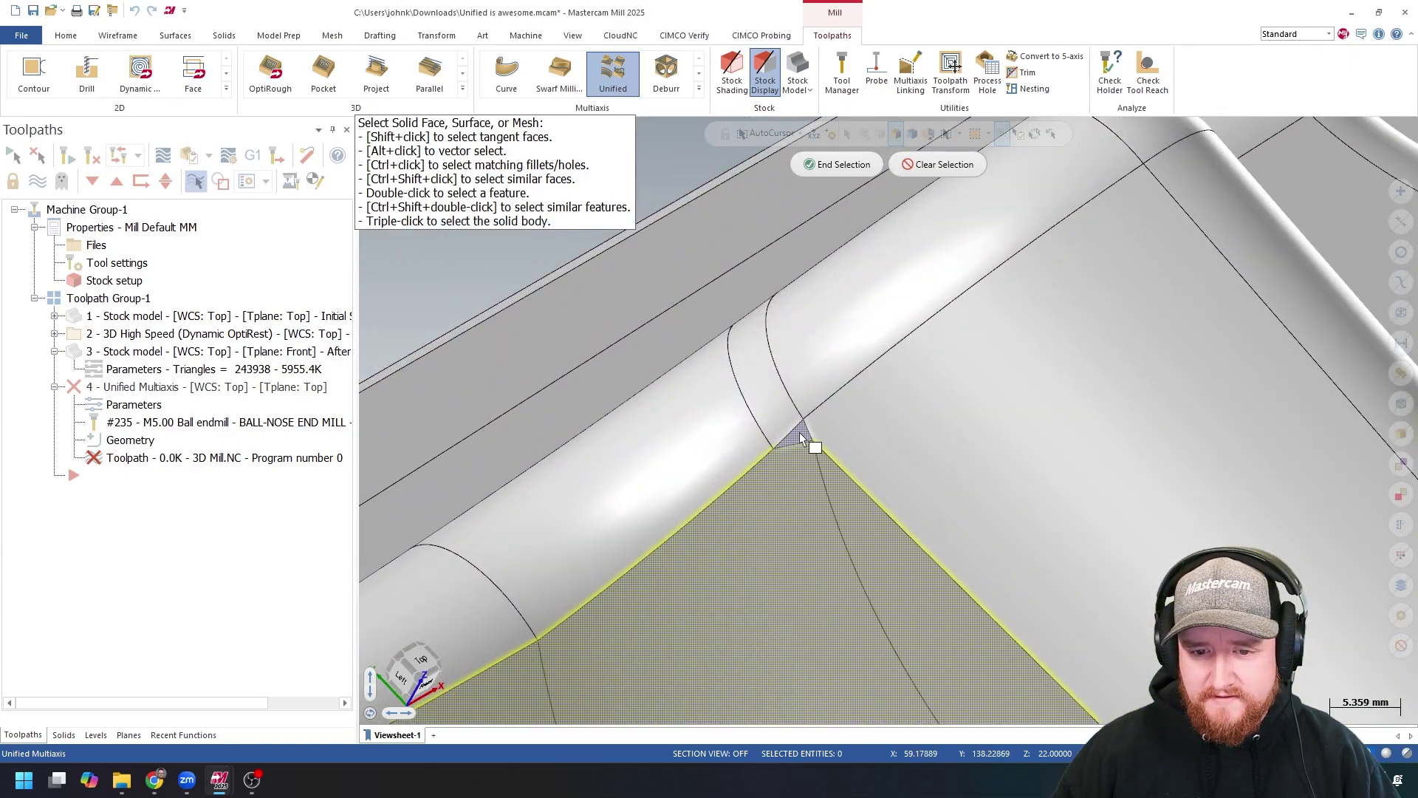
scroll(801, 439, down, 10)
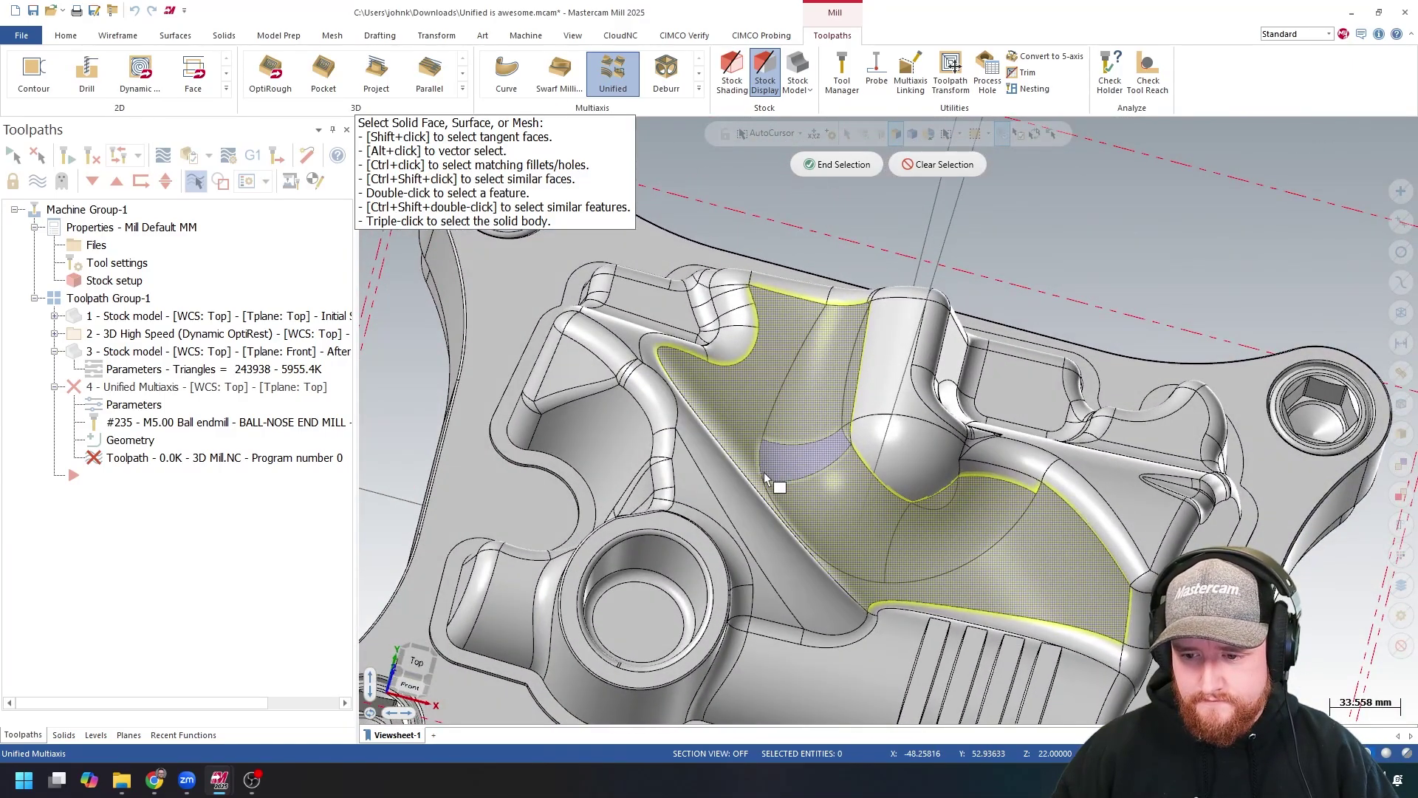
middle_drag(765, 479, 773, 488)
scroll(773, 488, up, 1)
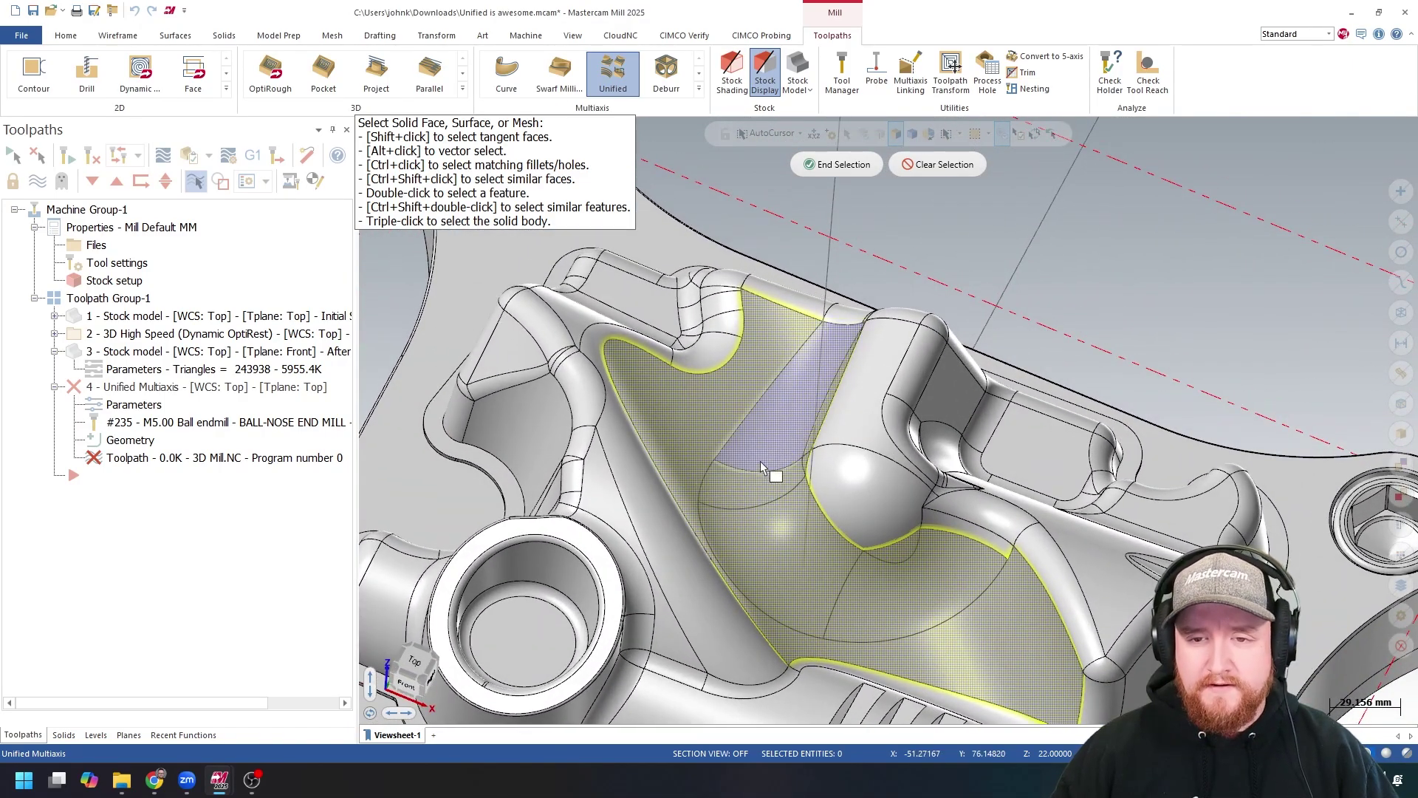
click(842, 164)
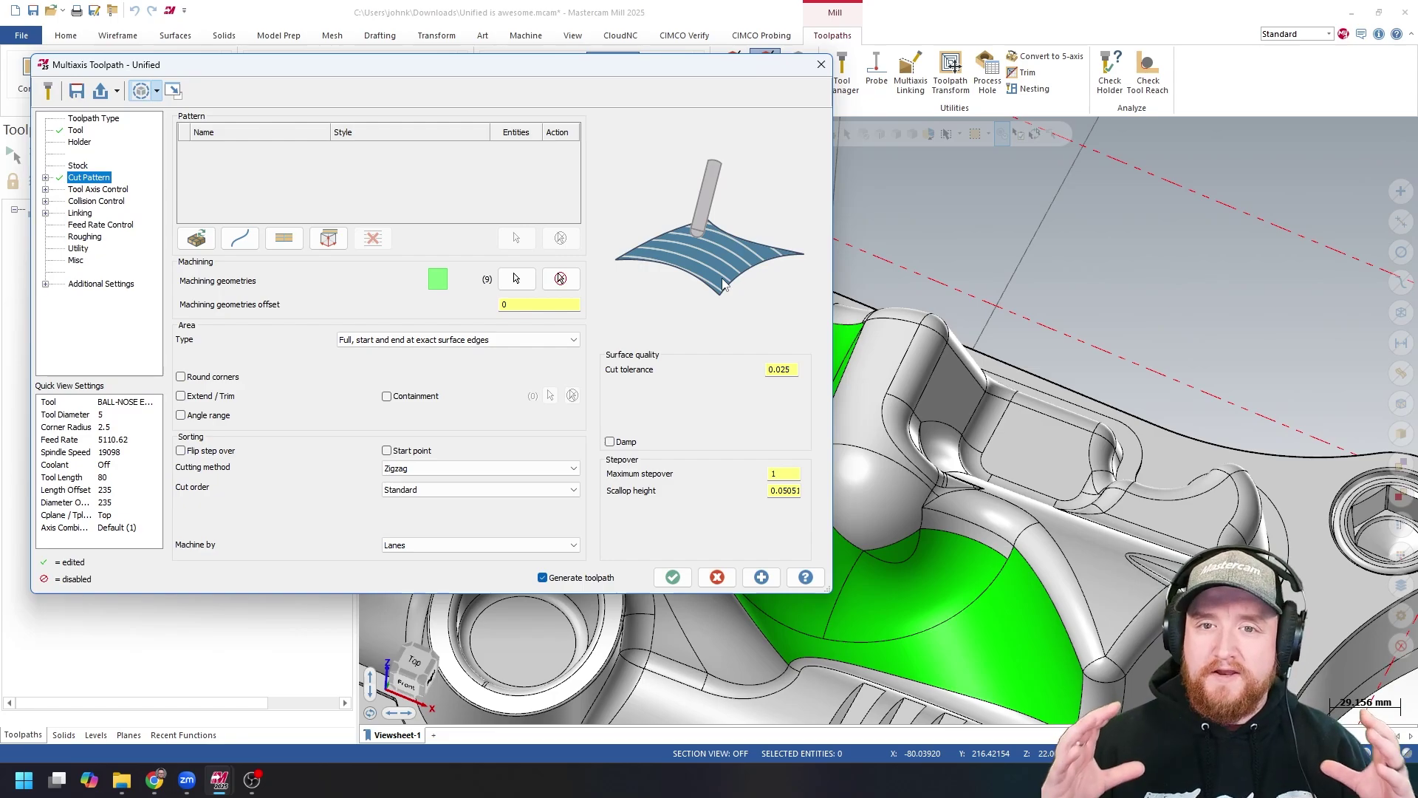
- Add an automatic Machining boundary - Parallel cut pattern and generate the toolpath preview
click(196, 242)
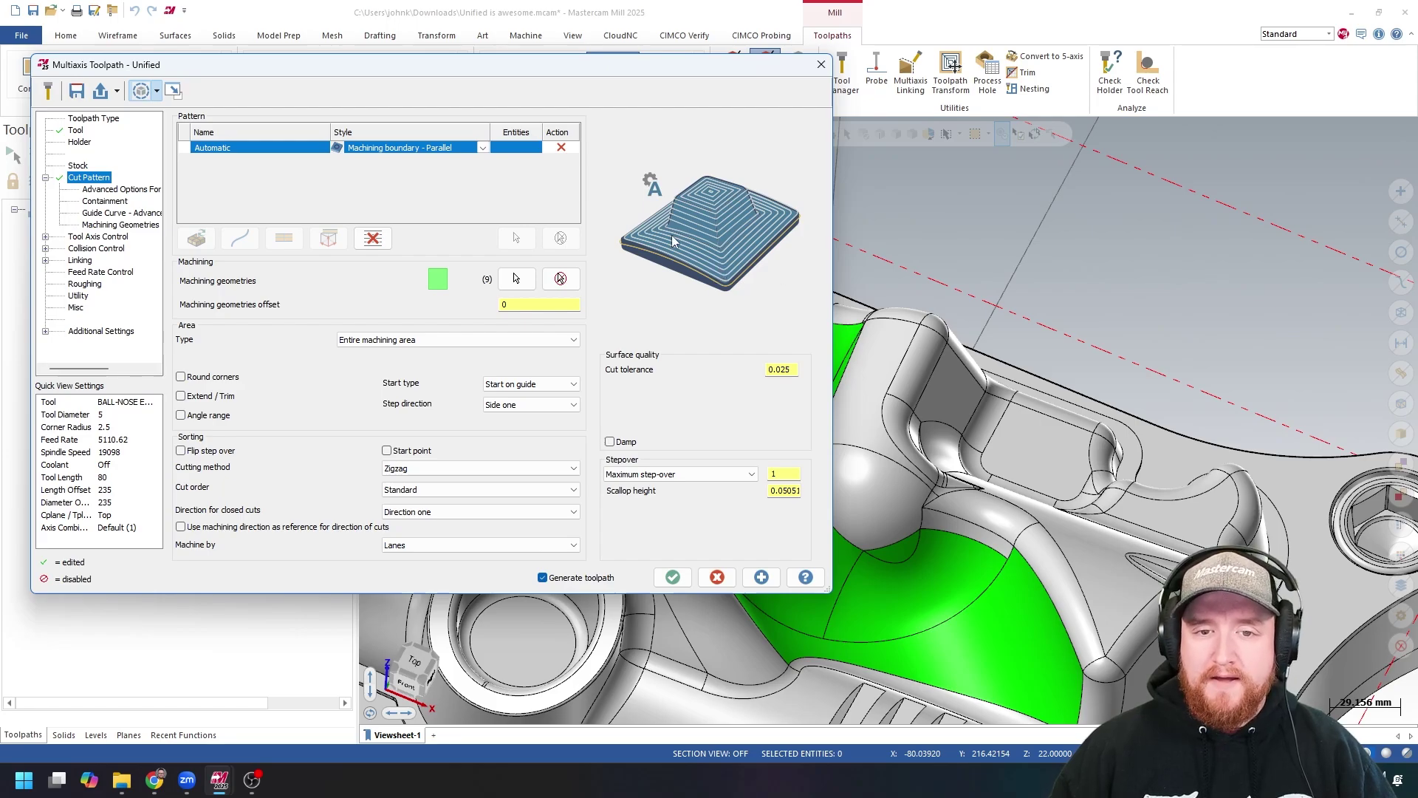
click(483, 148)
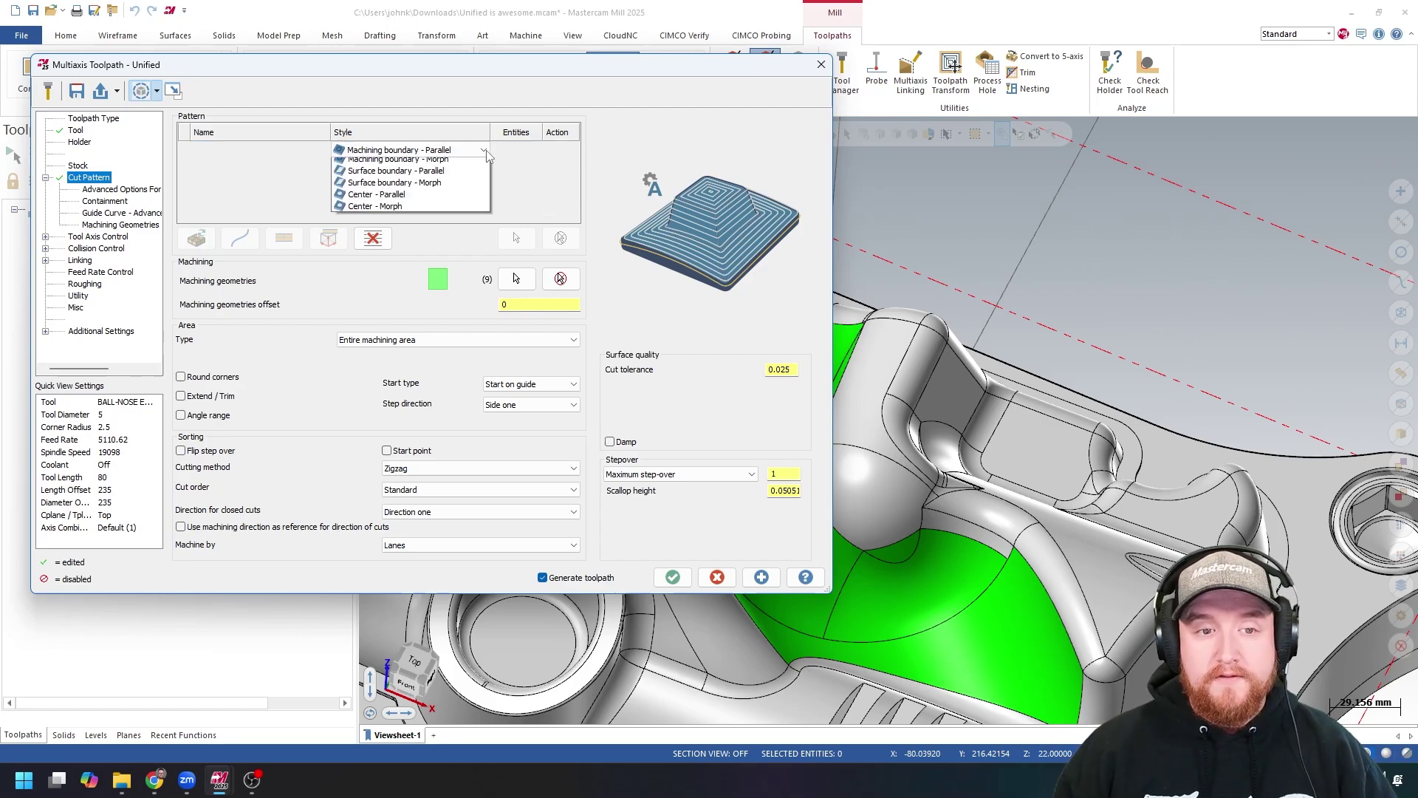
click(531, 191)
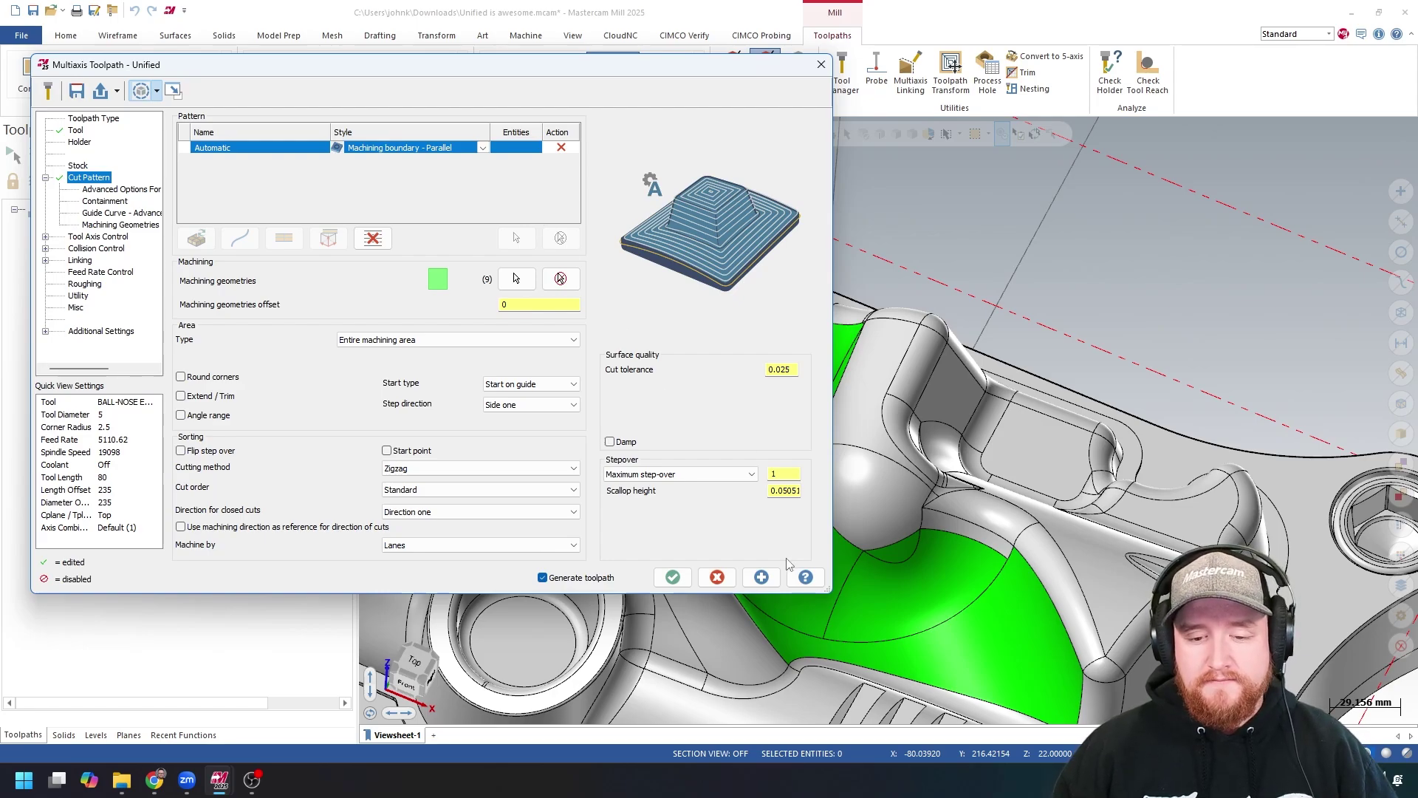
click(761, 577)
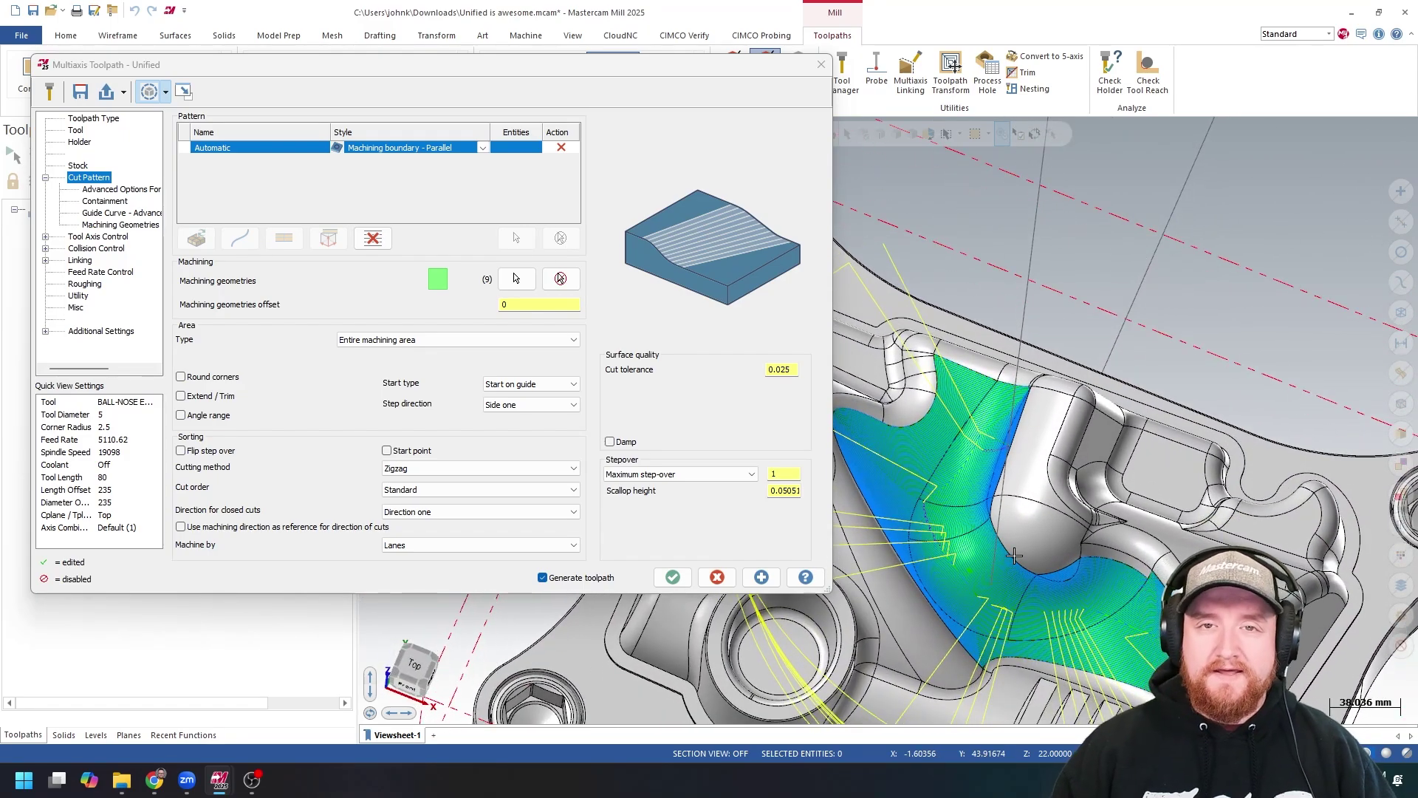
- Set the Tool Axis Control output format to 3 Axis and regenerate the toolpath
click(115, 239)
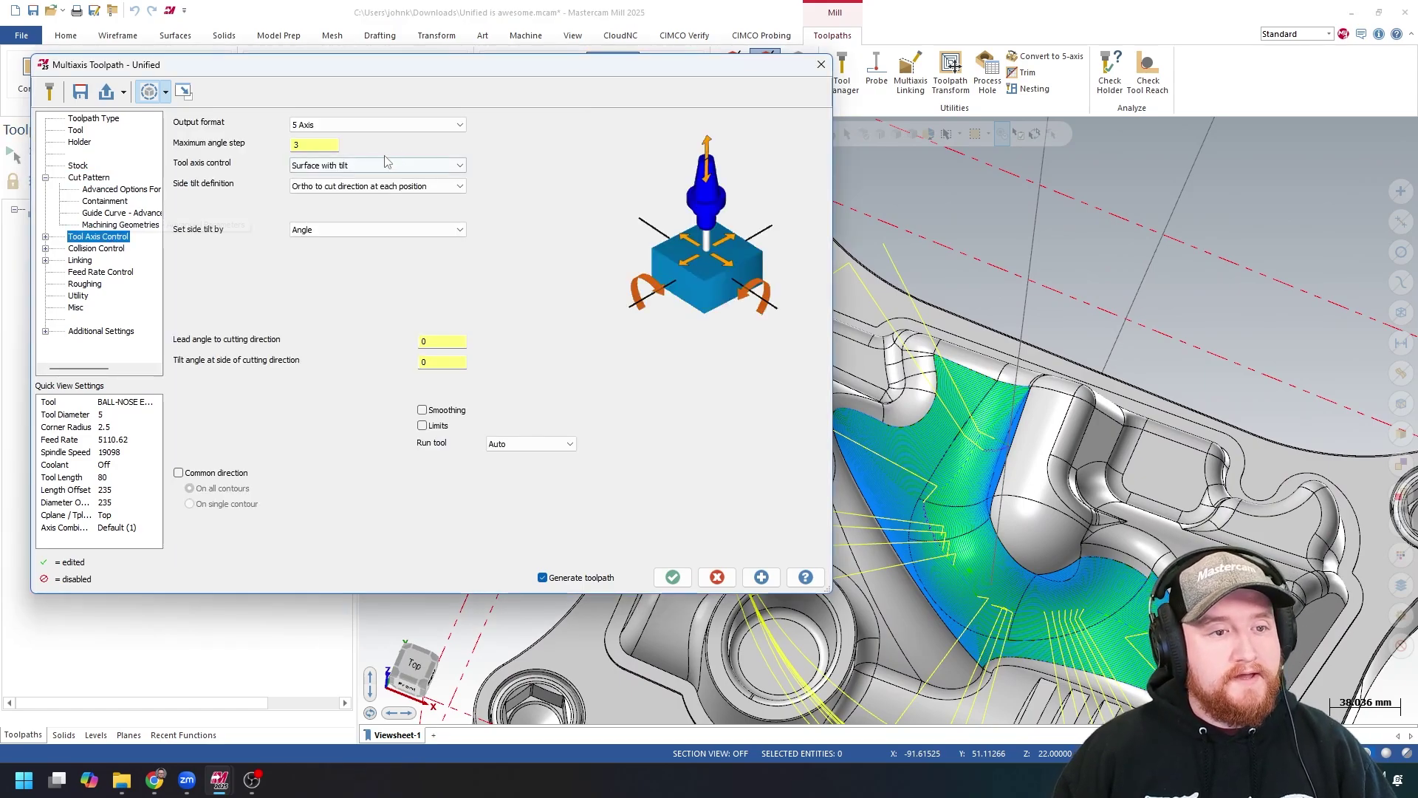
click(431, 127)
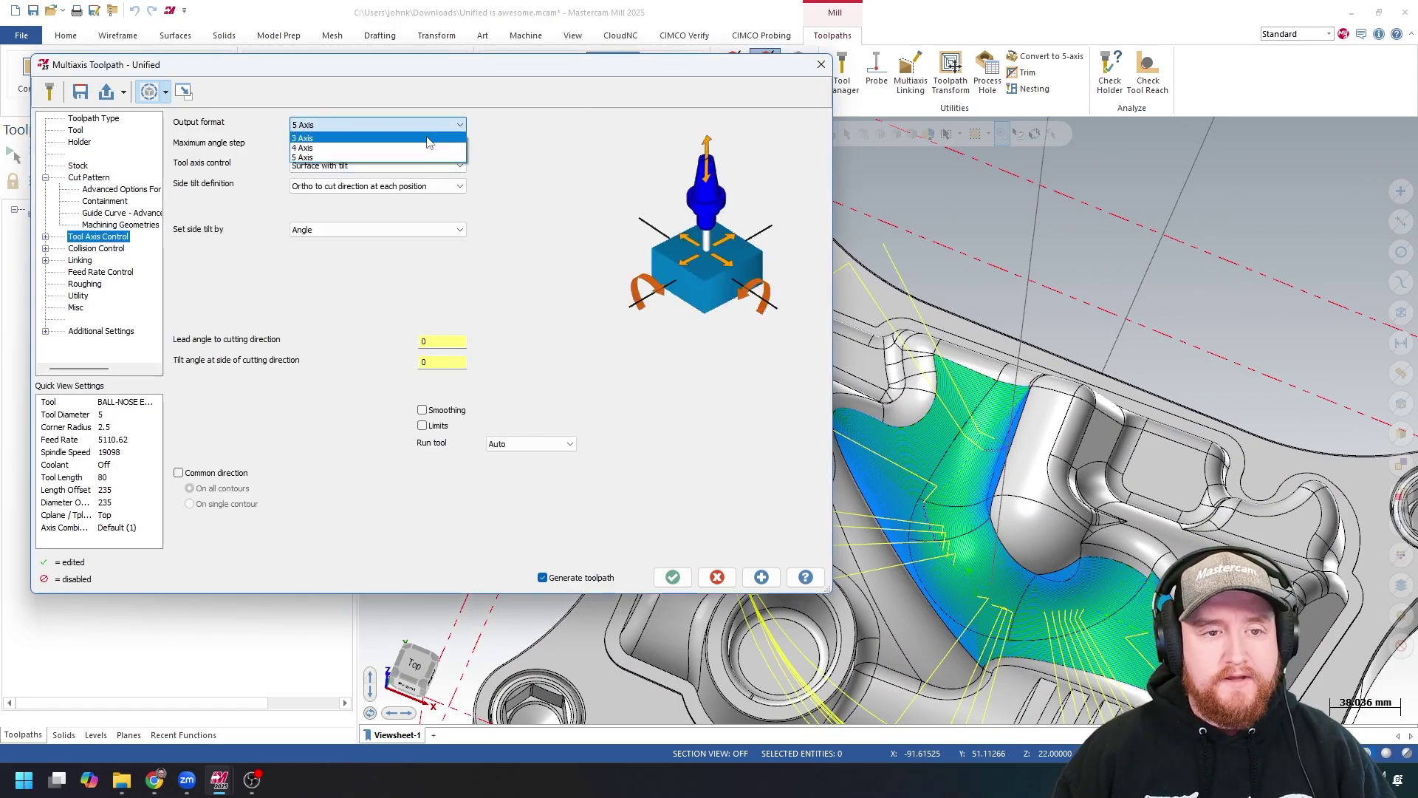
click(431, 140)
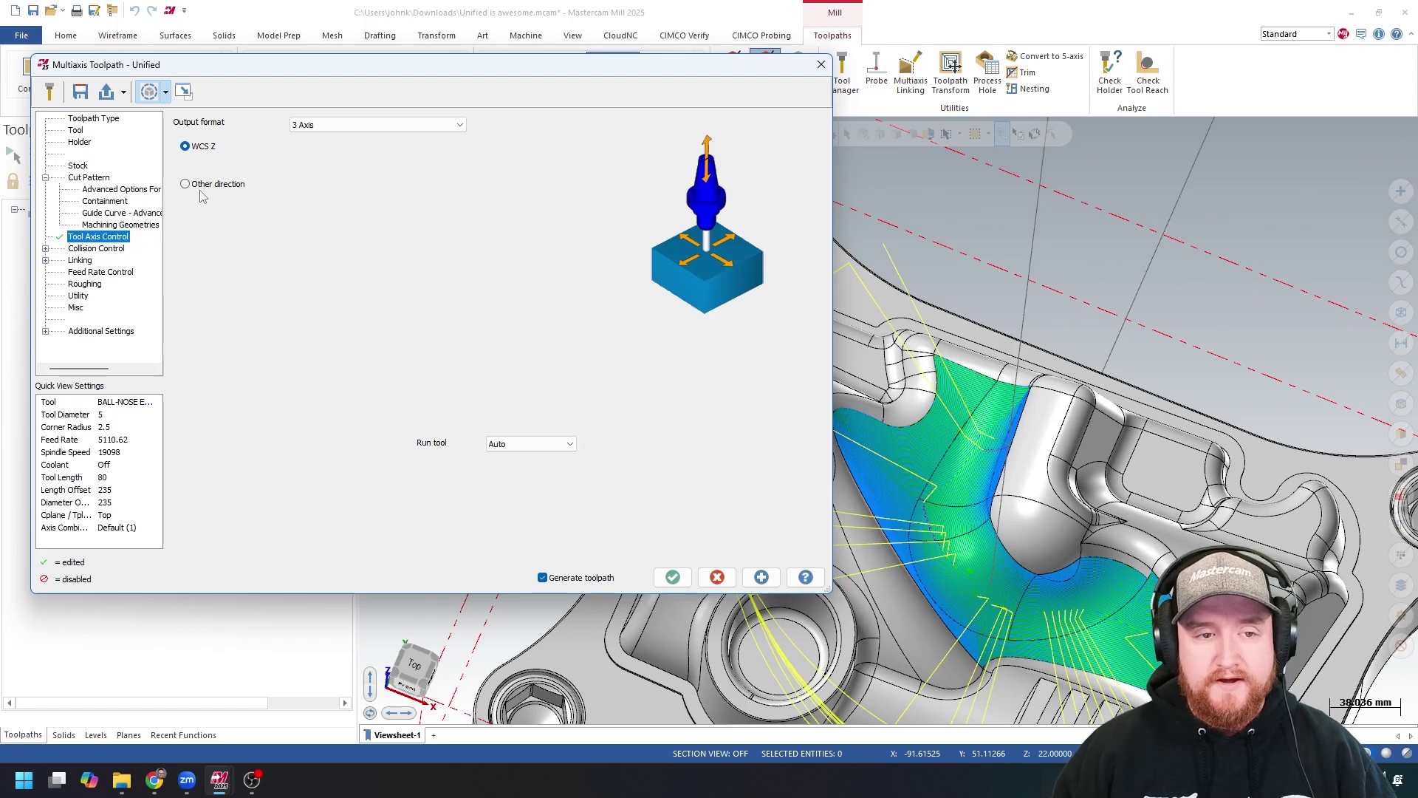
click(763, 577)
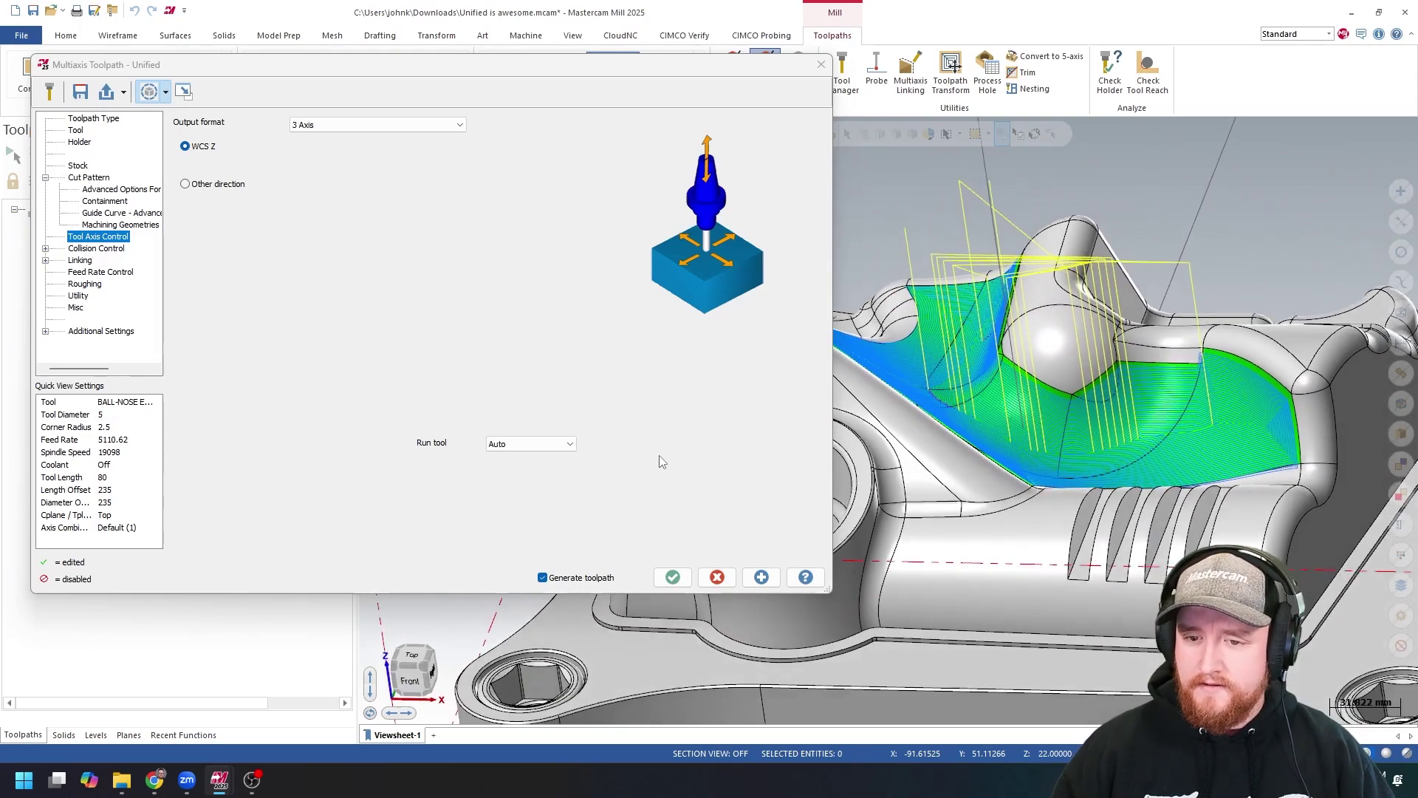
- Accept the Unified toolpath as operation 4 and paste a copy as operation 5
click(672, 577)
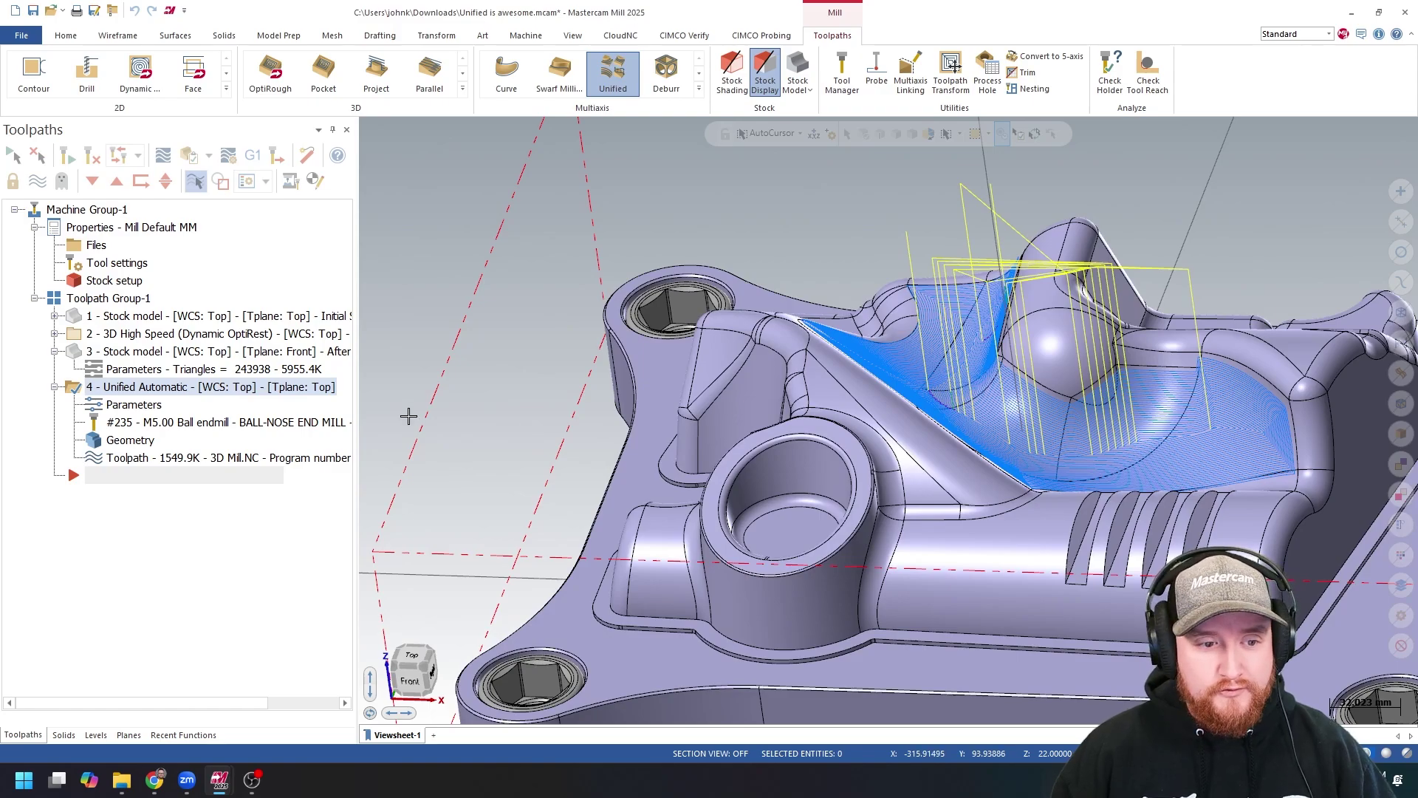
click(162, 351)
click(167, 388)
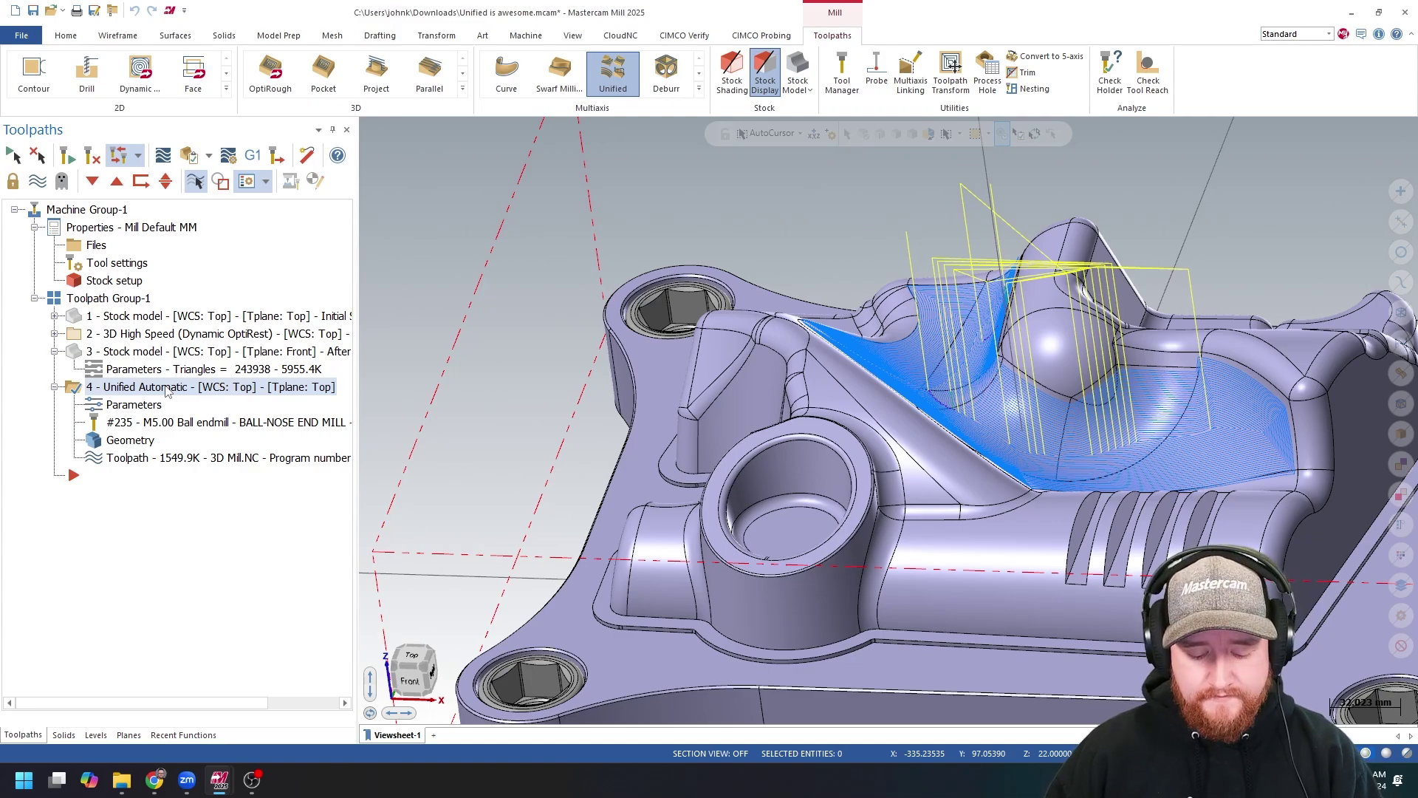
key(ctrl+v)
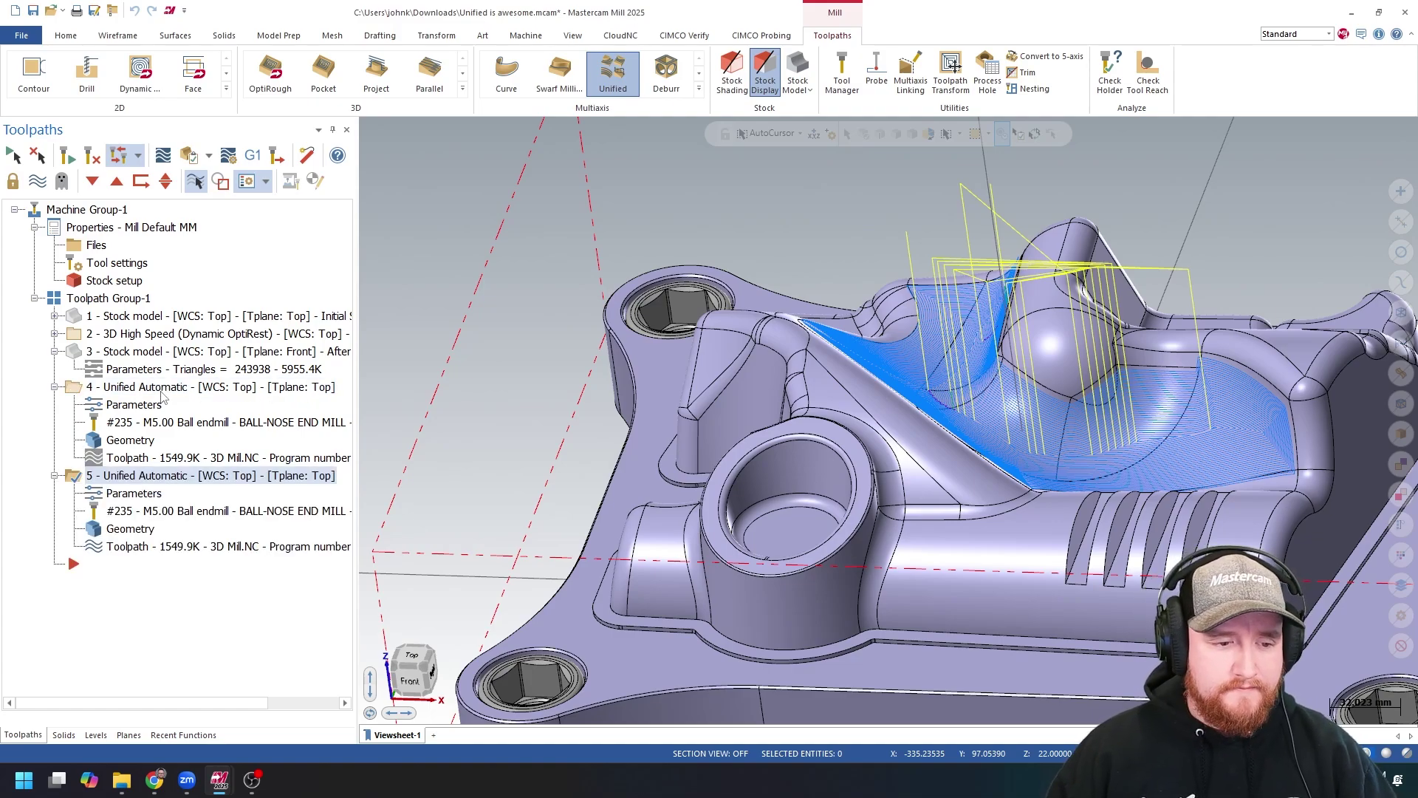
- In operation 5's parameters, clear the existing machining surfaces
click(159, 493)
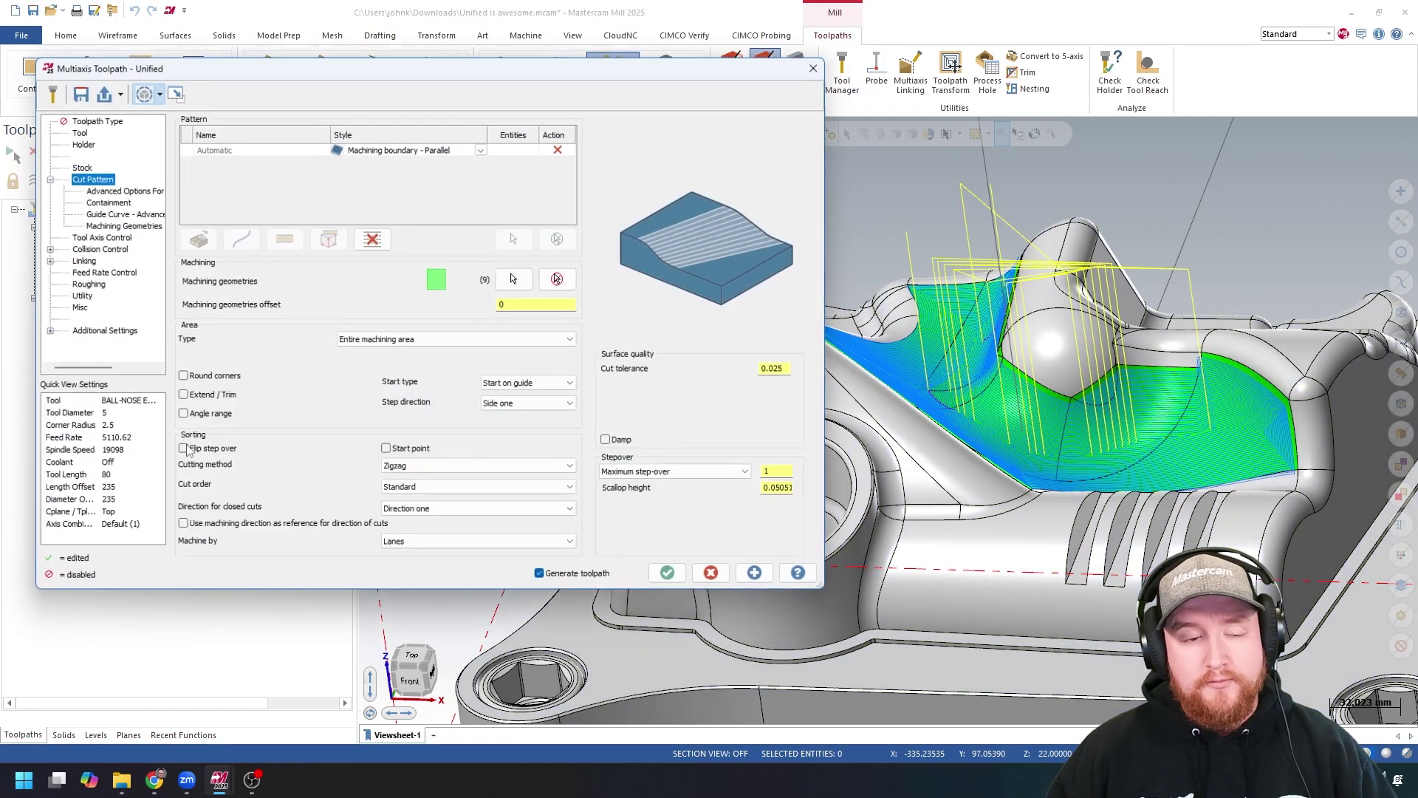
click(559, 279)
click(515, 277)
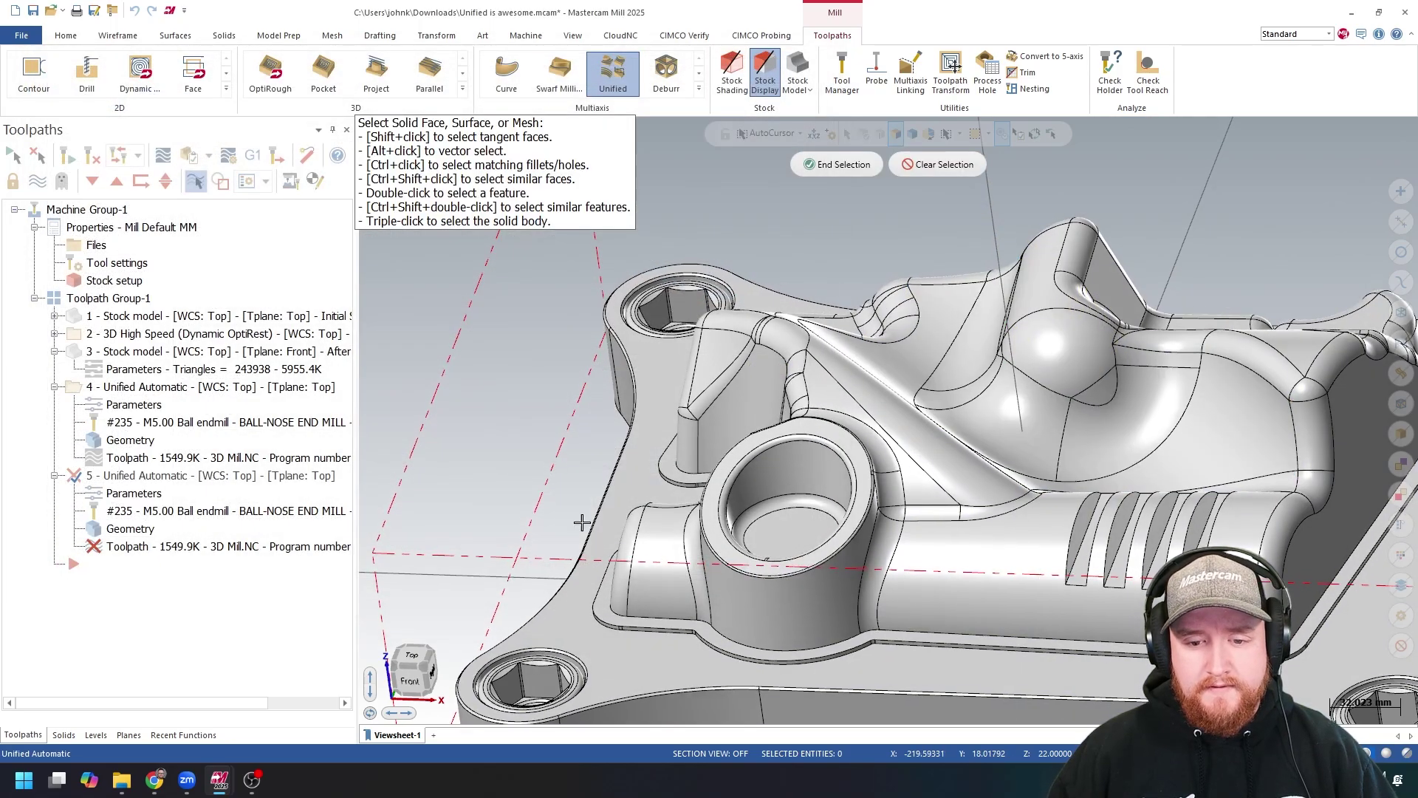
- Pick the round hole's floor, wall and rim ring faces as new machining geometry
scroll(773, 520, up, 2)
click(809, 442)
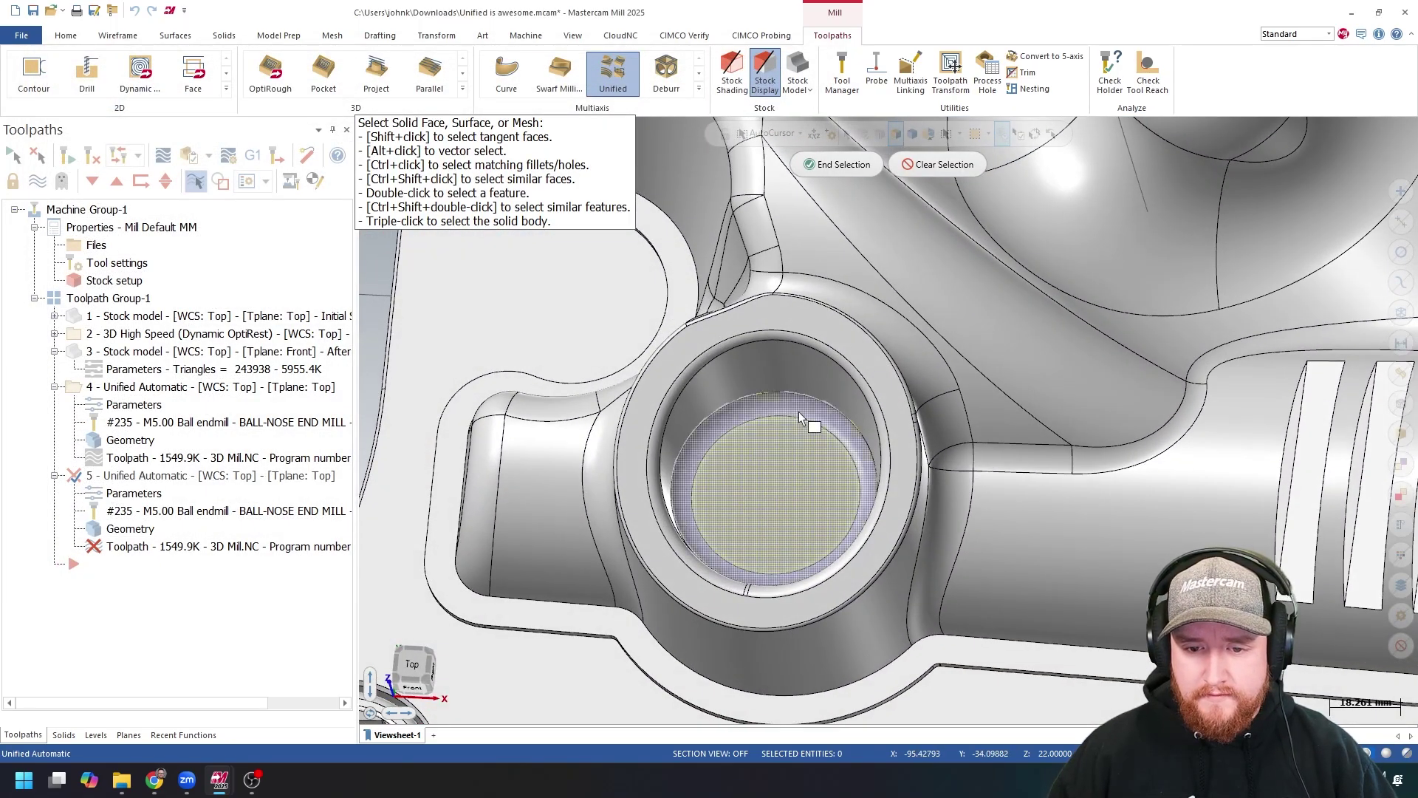
click(795, 379)
scroll(785, 438, up, 3)
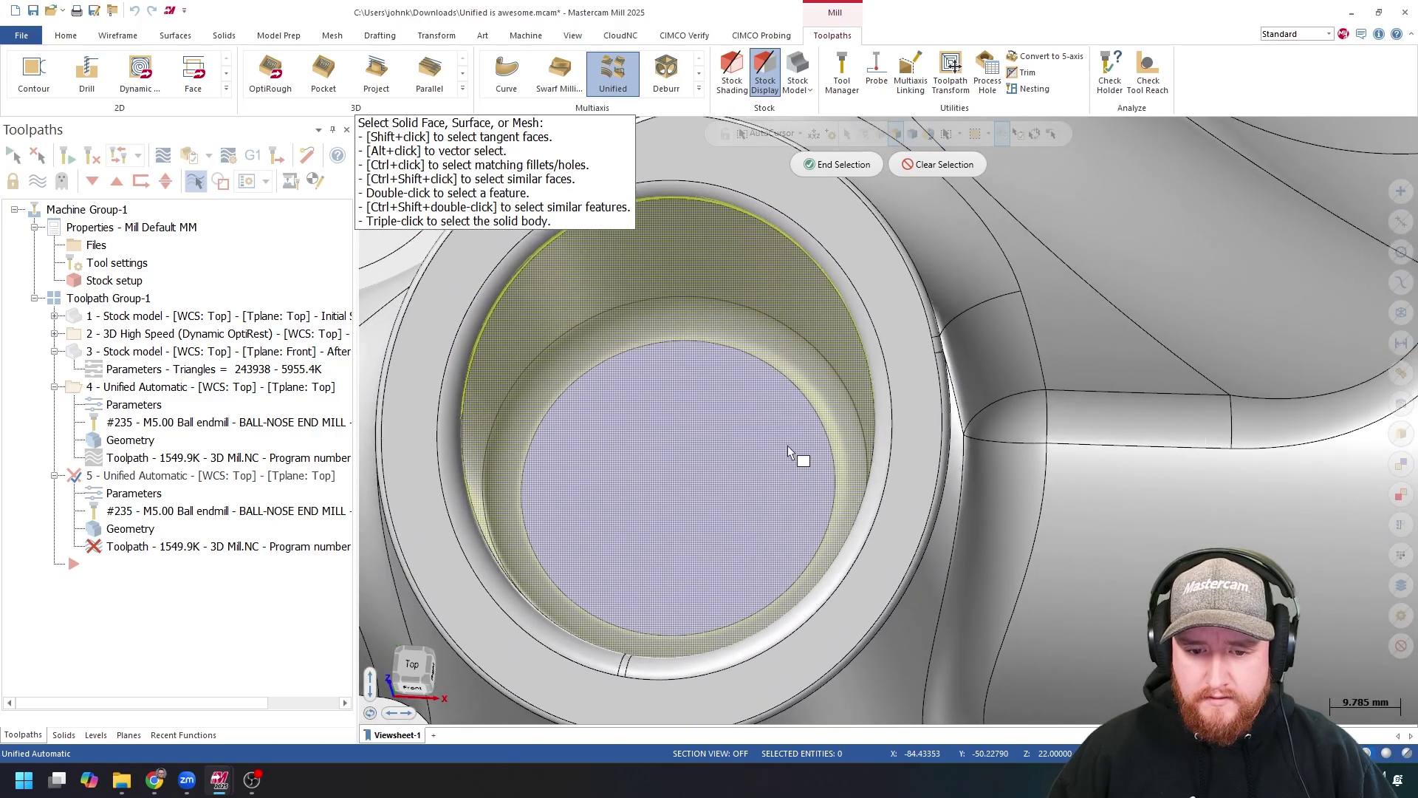
click(879, 378)
scroll(887, 370, down, 3)
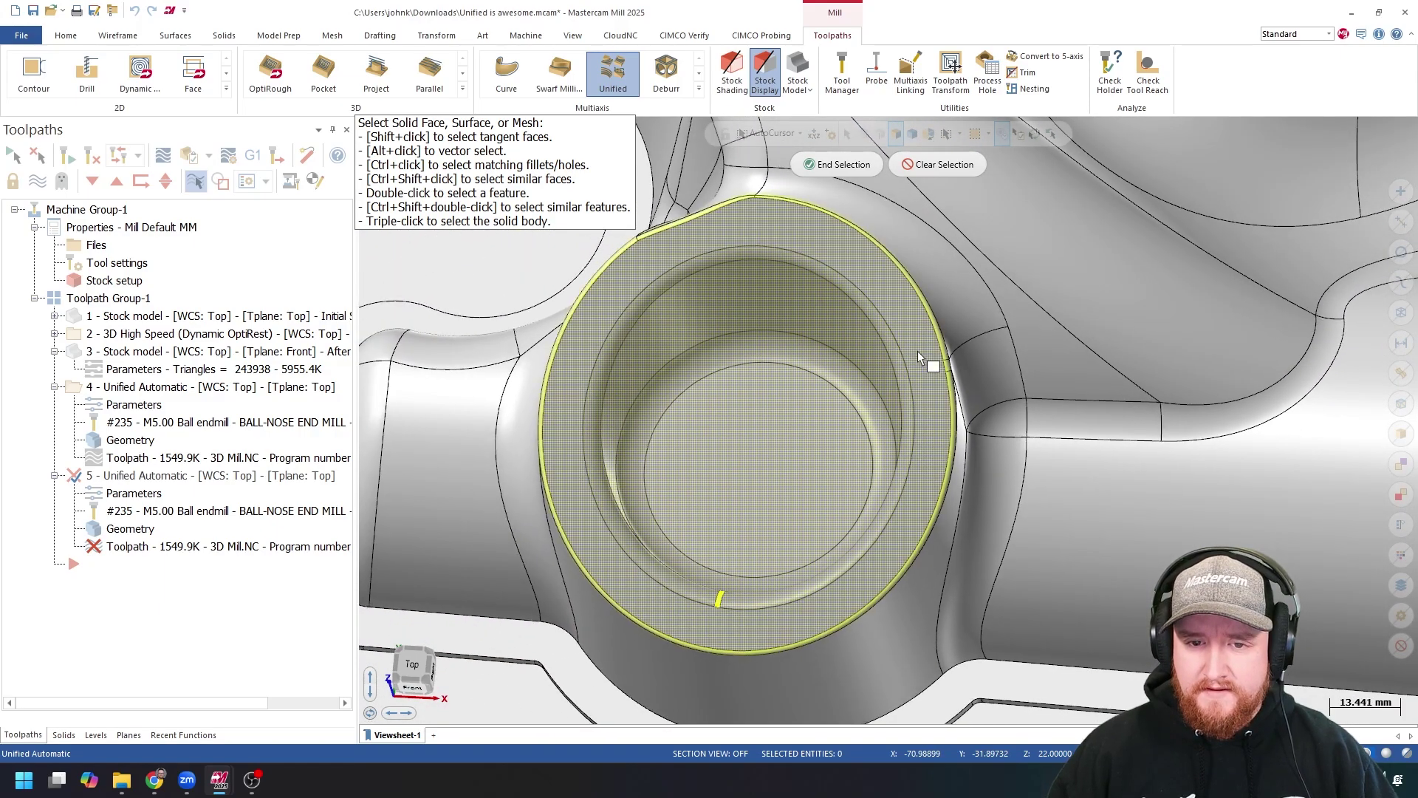
middle_drag(918, 352, 857, 390)
scroll(787, 531, up, 4)
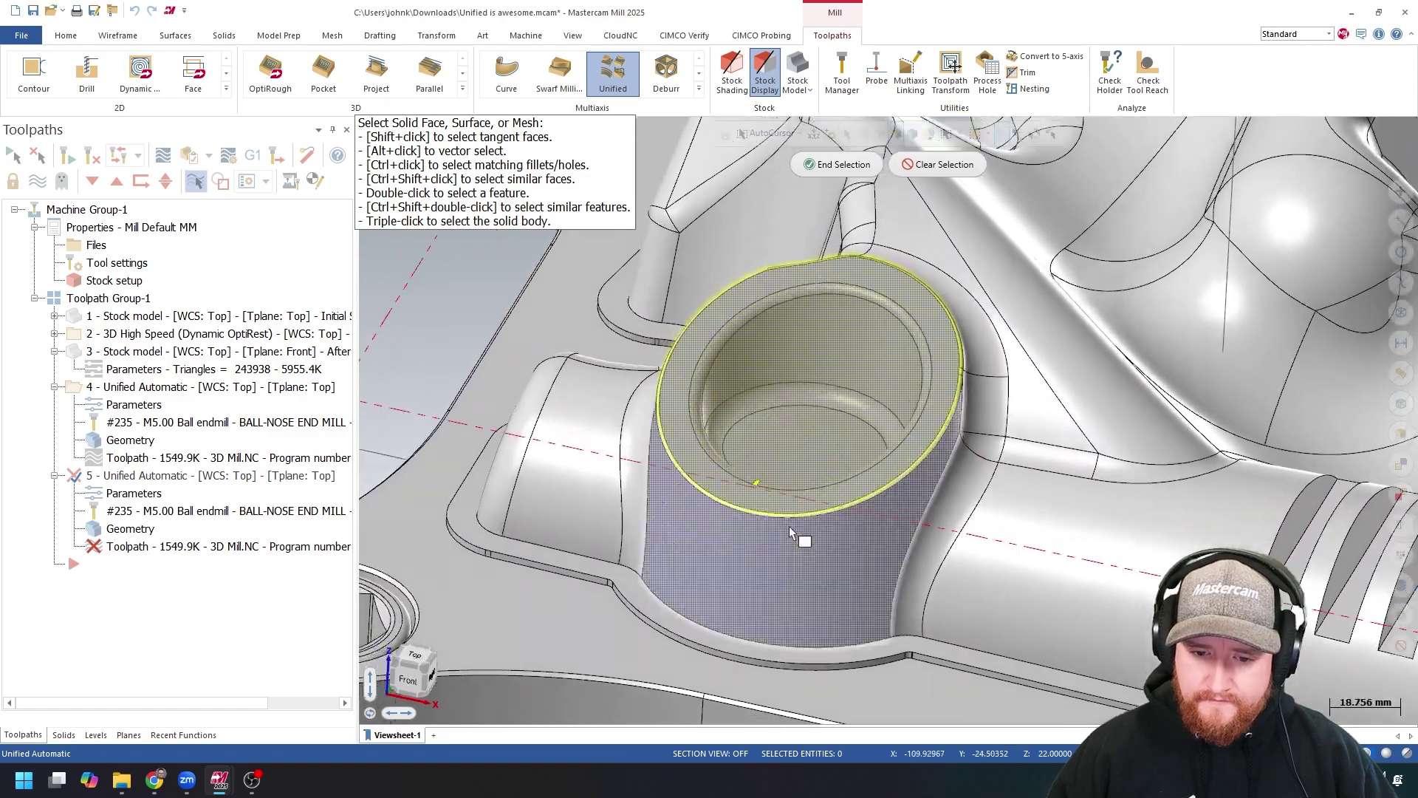
scroll(788, 530, down, 3)
scroll(866, 582, up, 3)
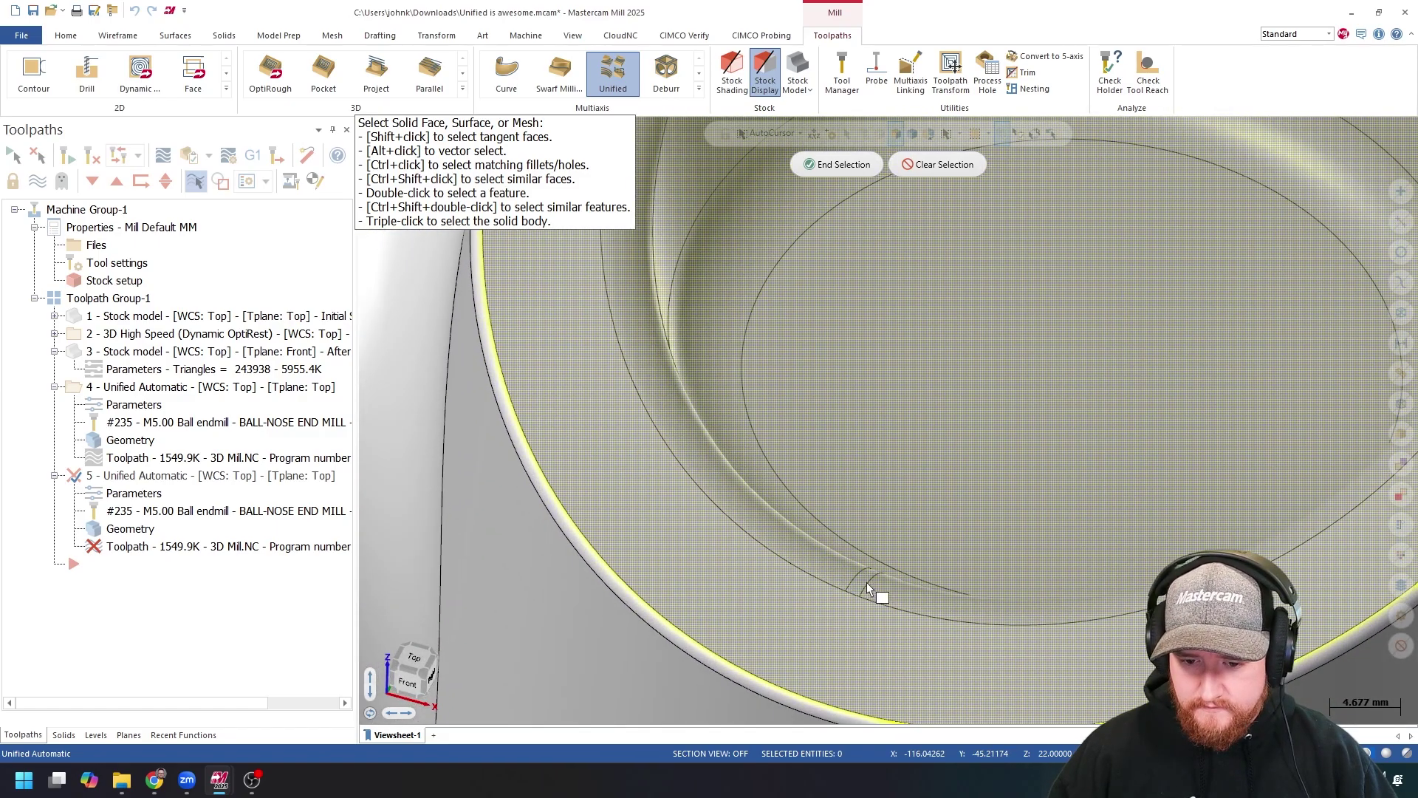
scroll(903, 555, down, 4)
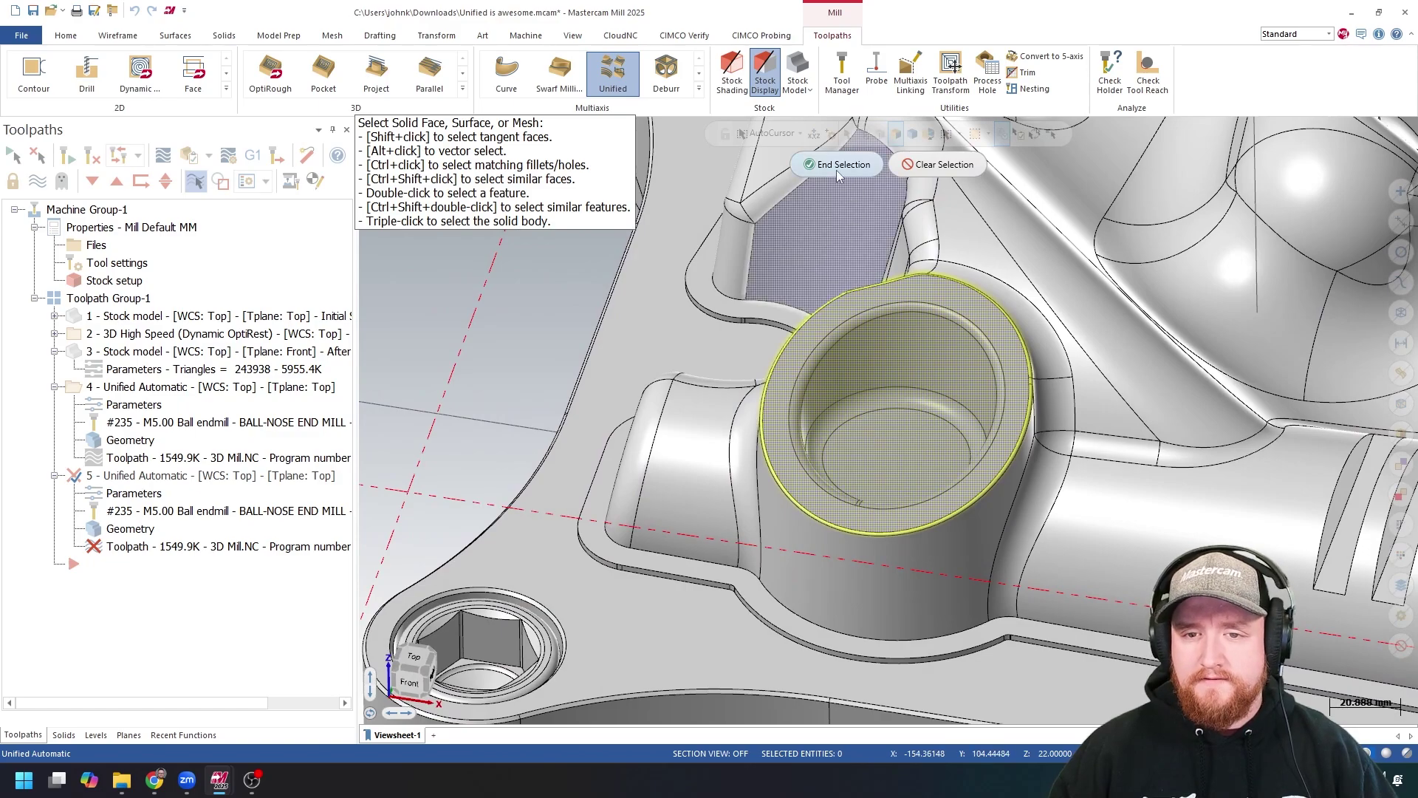
- End the face selection and generate operation 5's toolpath with the parallel pattern
click(836, 168)
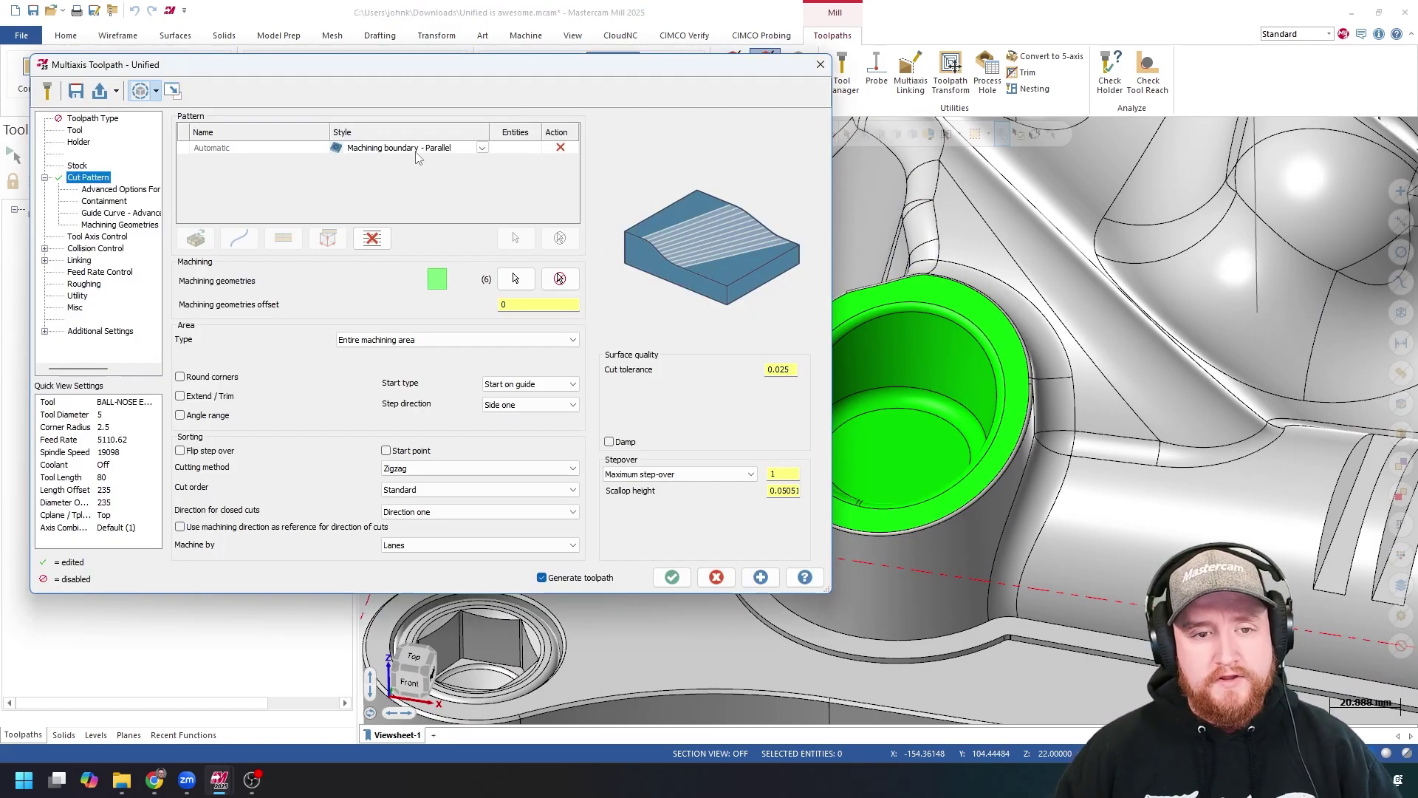
click(750, 578)
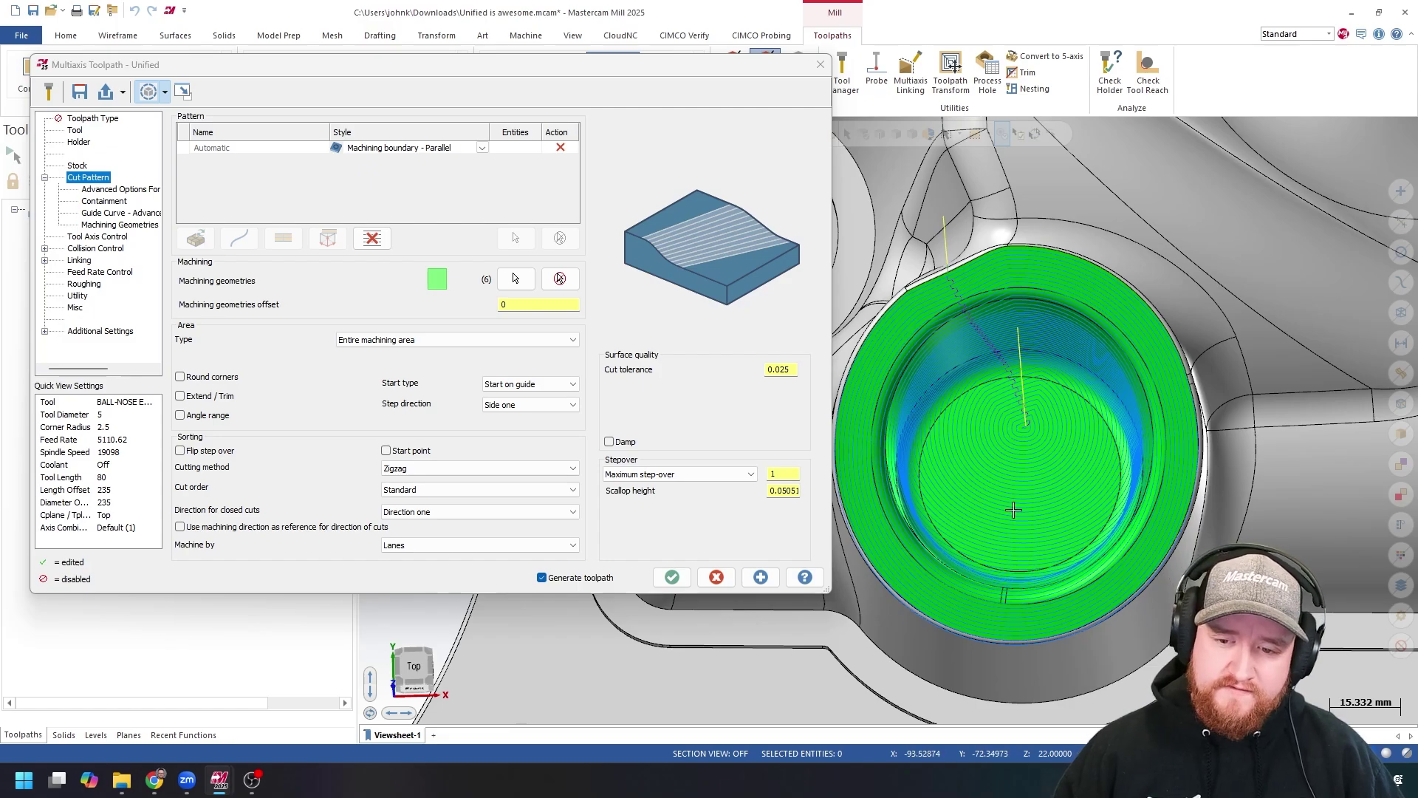
- Clear all cut pattern rows and add two guide Curve rows
click(360, 243)
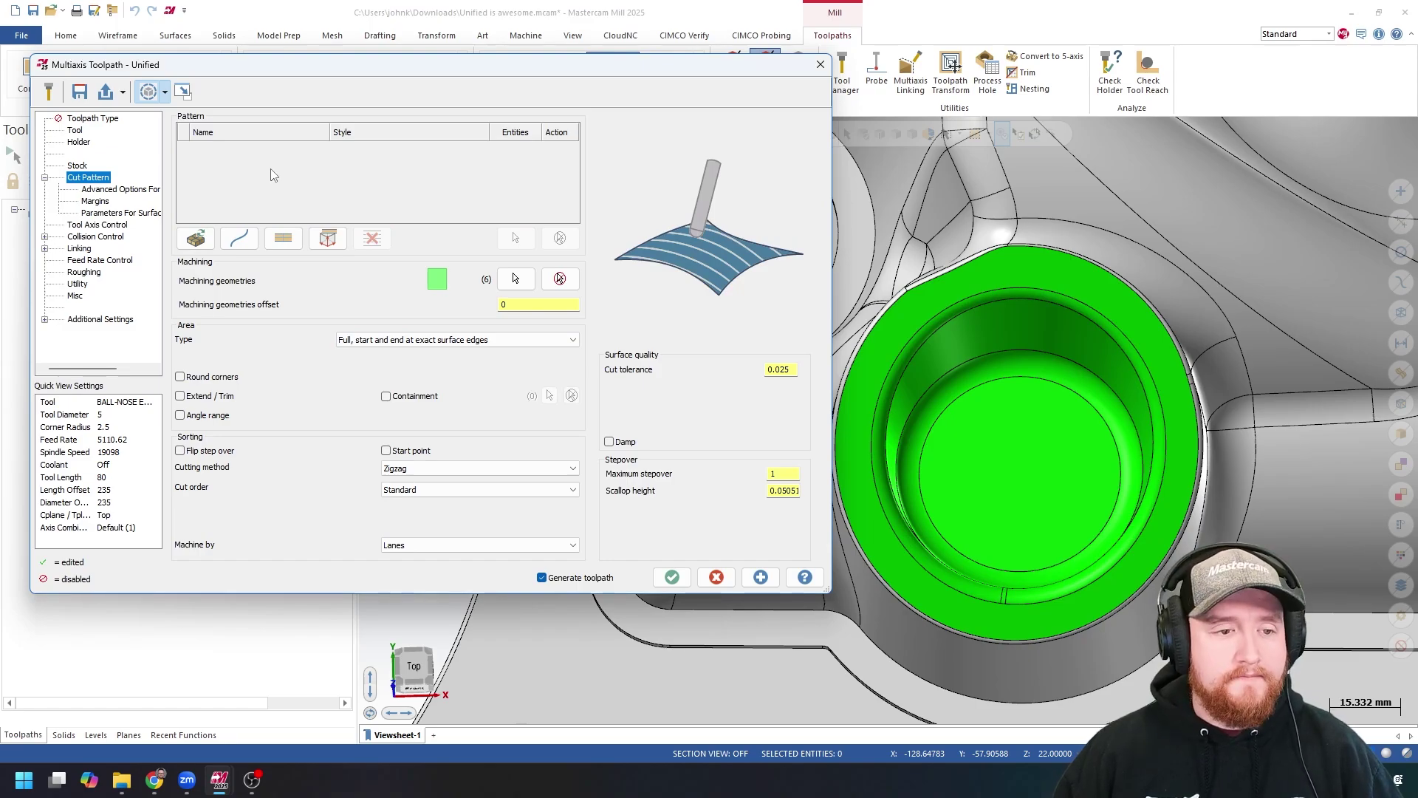
click(240, 240)
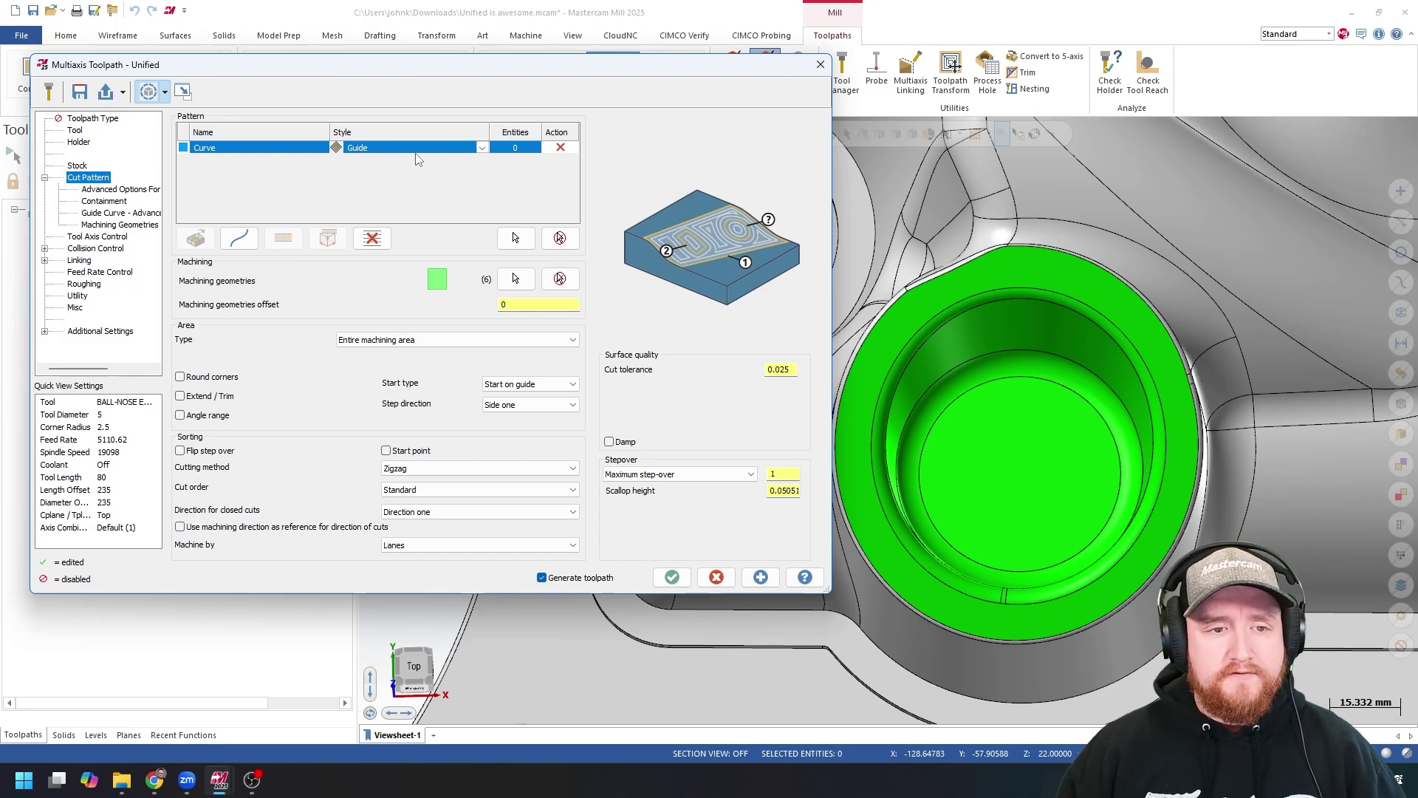
click(244, 238)
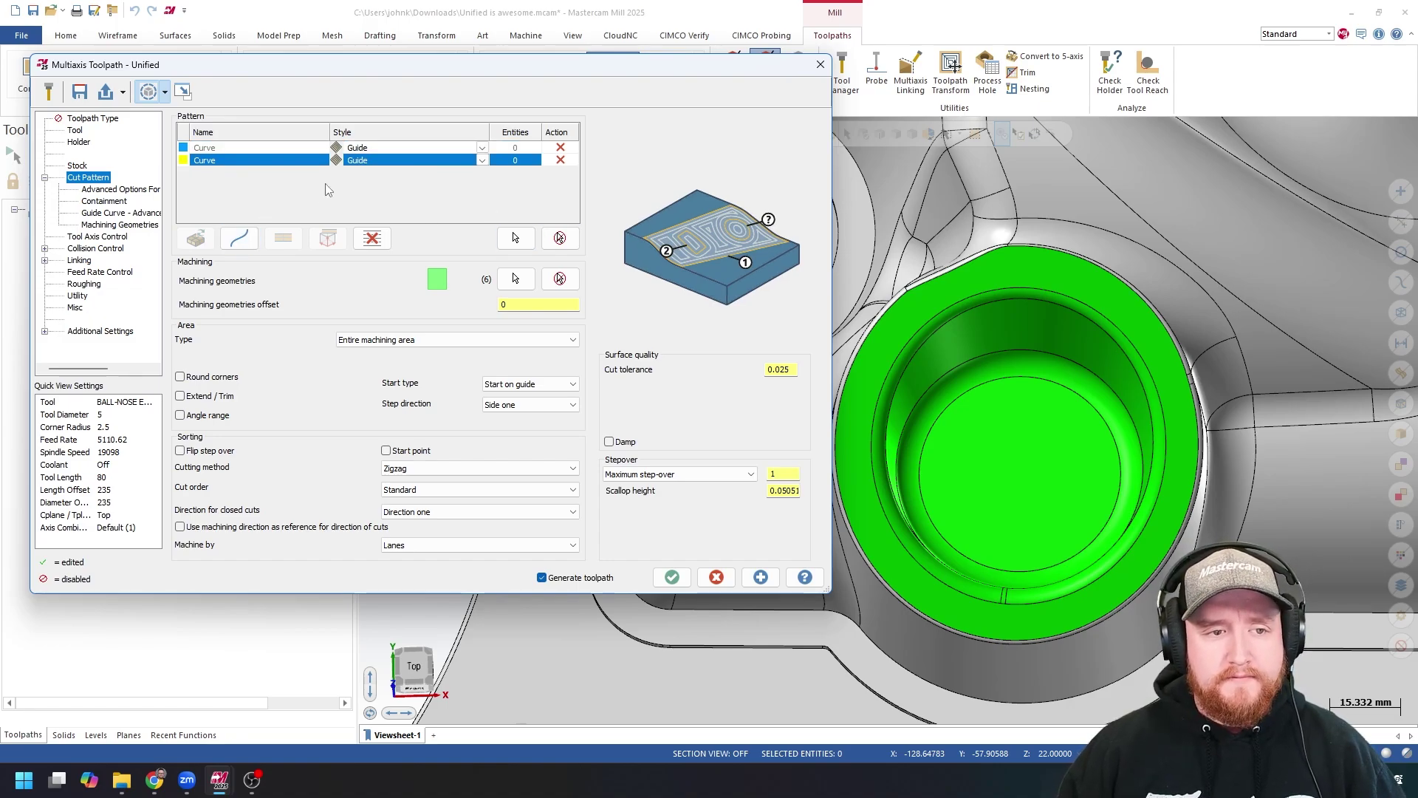
- Chain the hole's circular edge and the groove loop as the guides, then regenerate
click(278, 147)
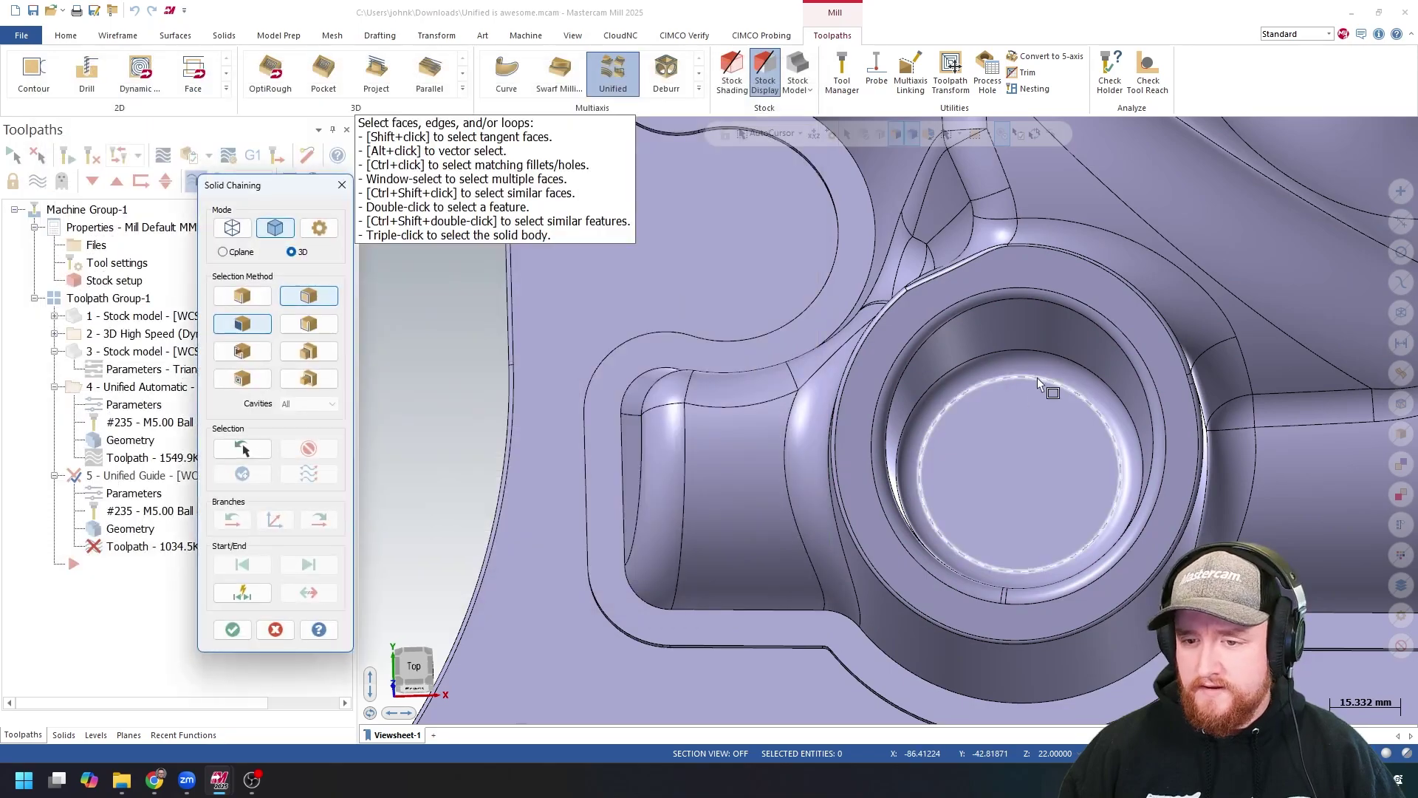
click(1037, 378)
click(249, 639)
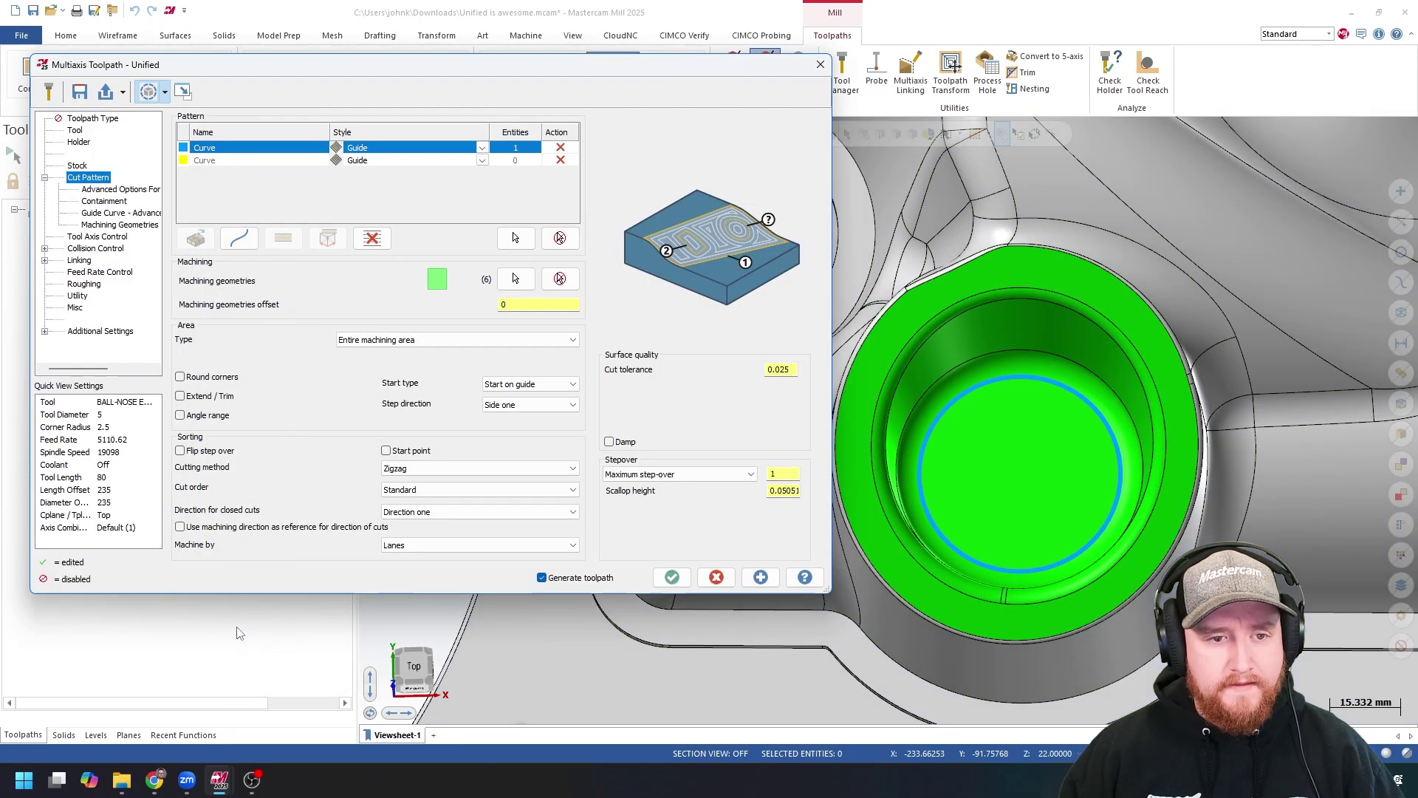
click(243, 161)
click(514, 237)
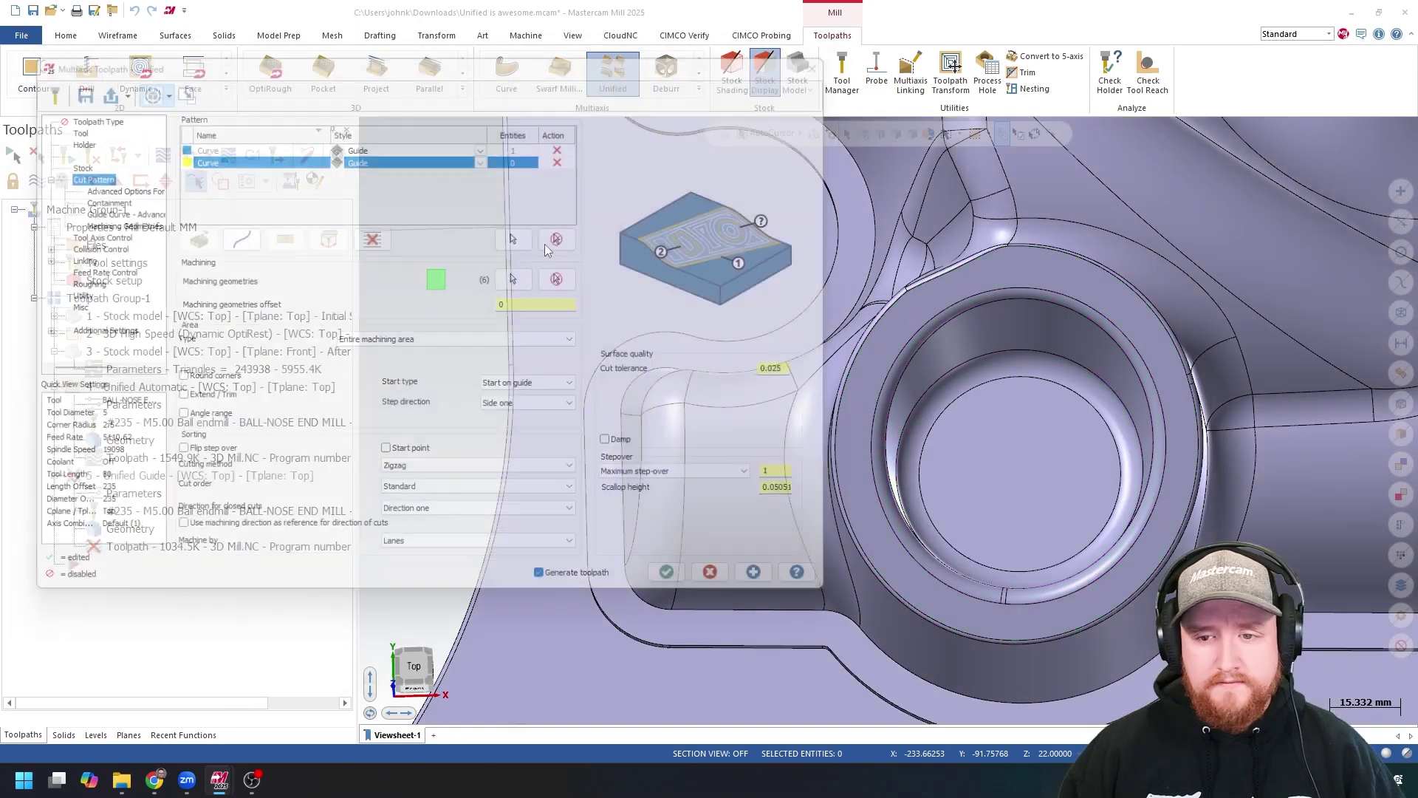
click(1106, 325)
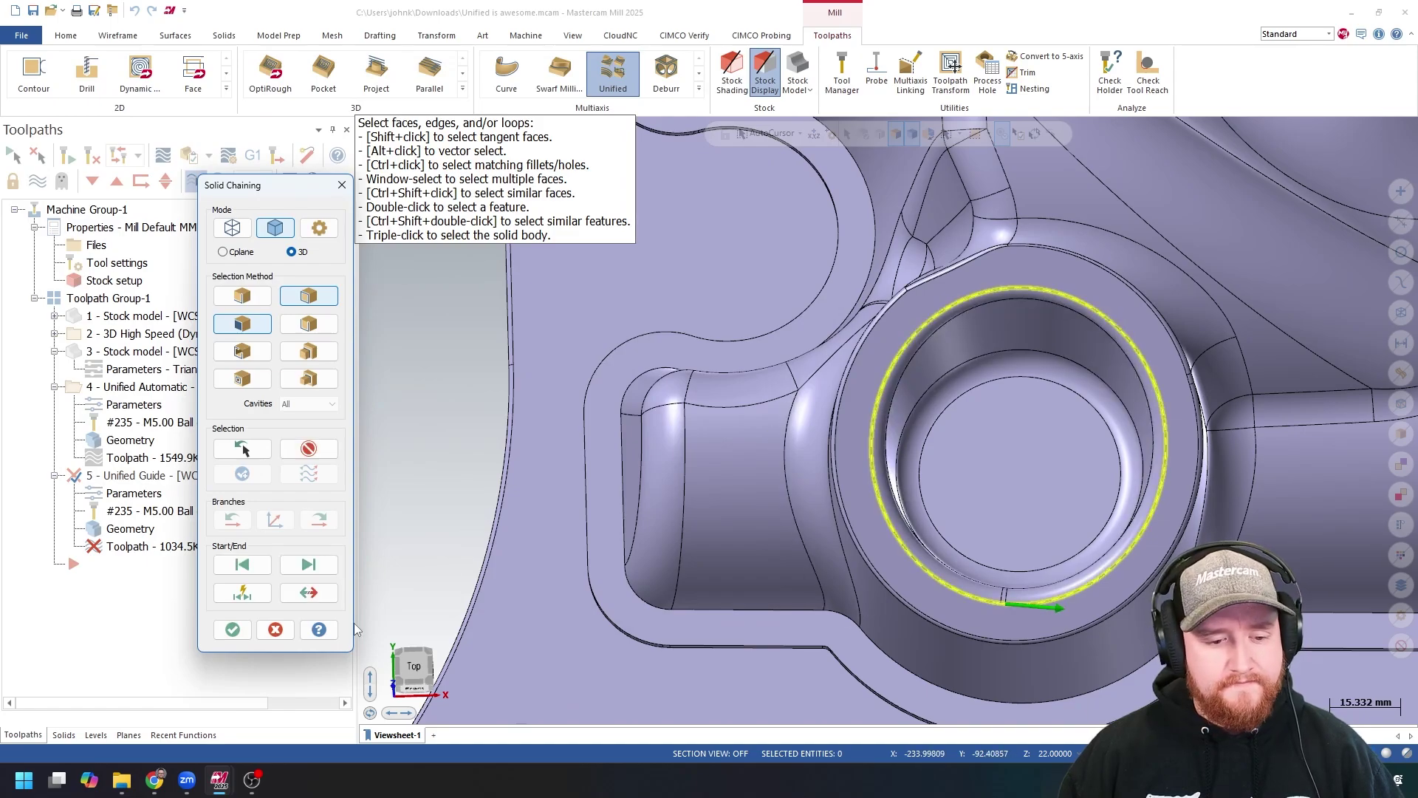
click(232, 629)
click(761, 577)
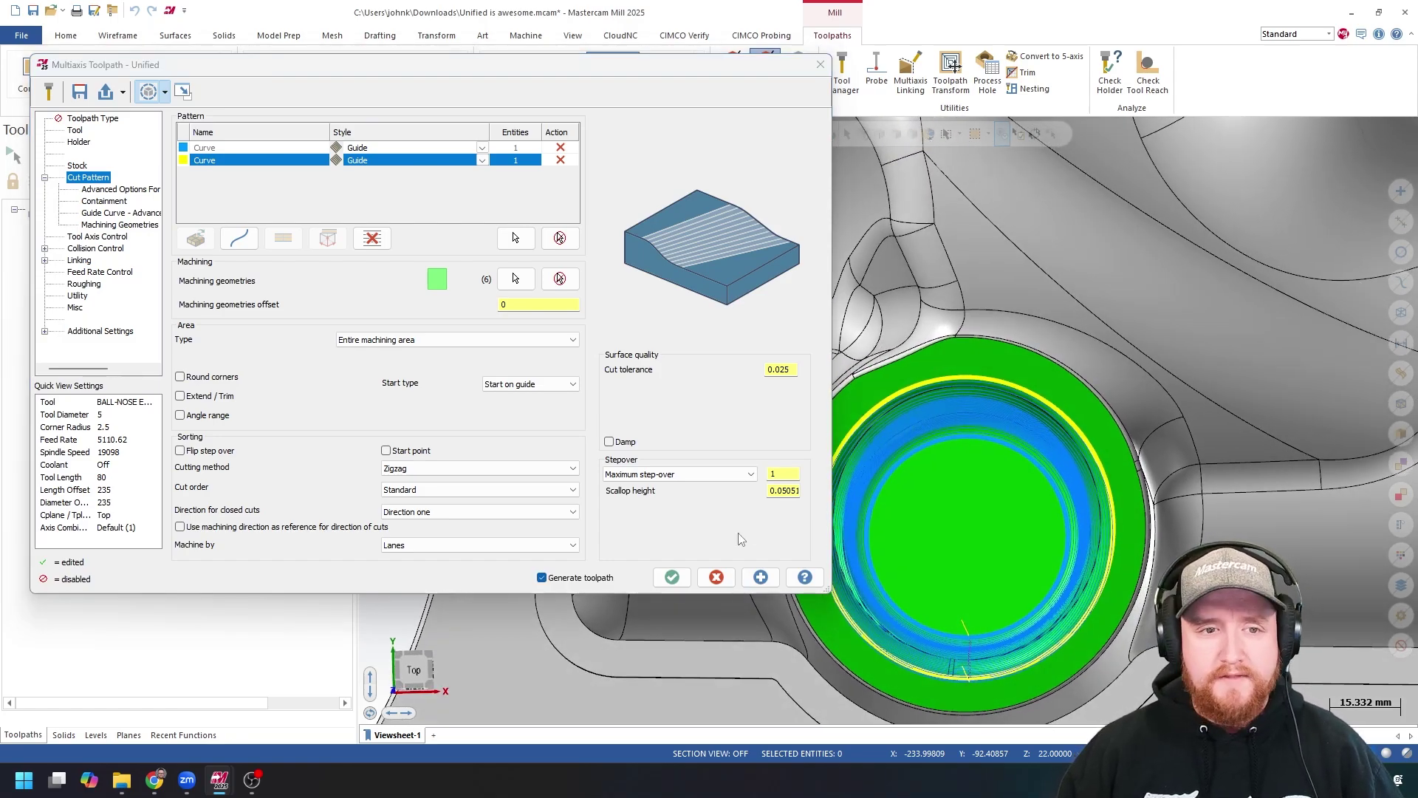
- Add a third guide curve chained from the outer rim edge and regenerate
click(239, 238)
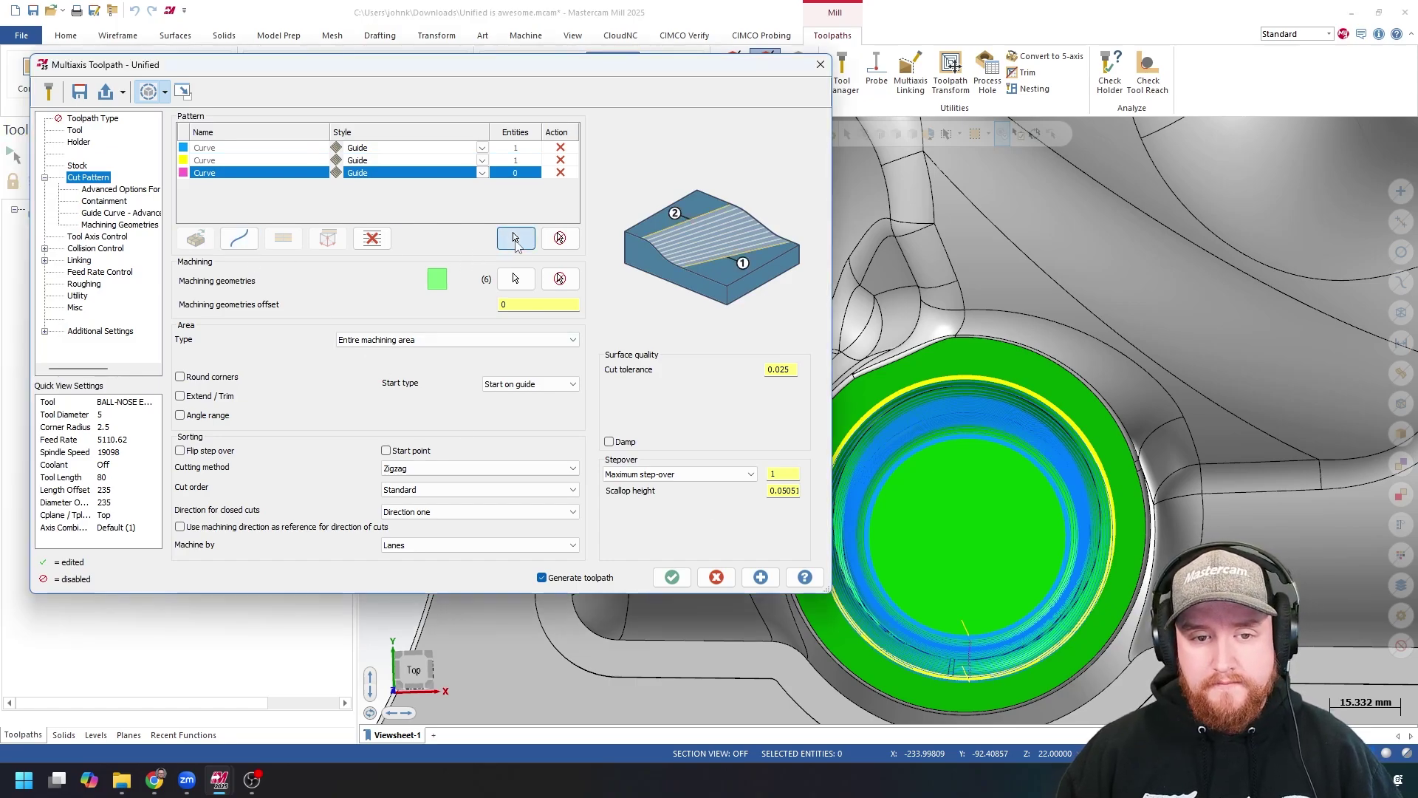
click(515, 238)
click(992, 347)
click(232, 629)
click(769, 577)
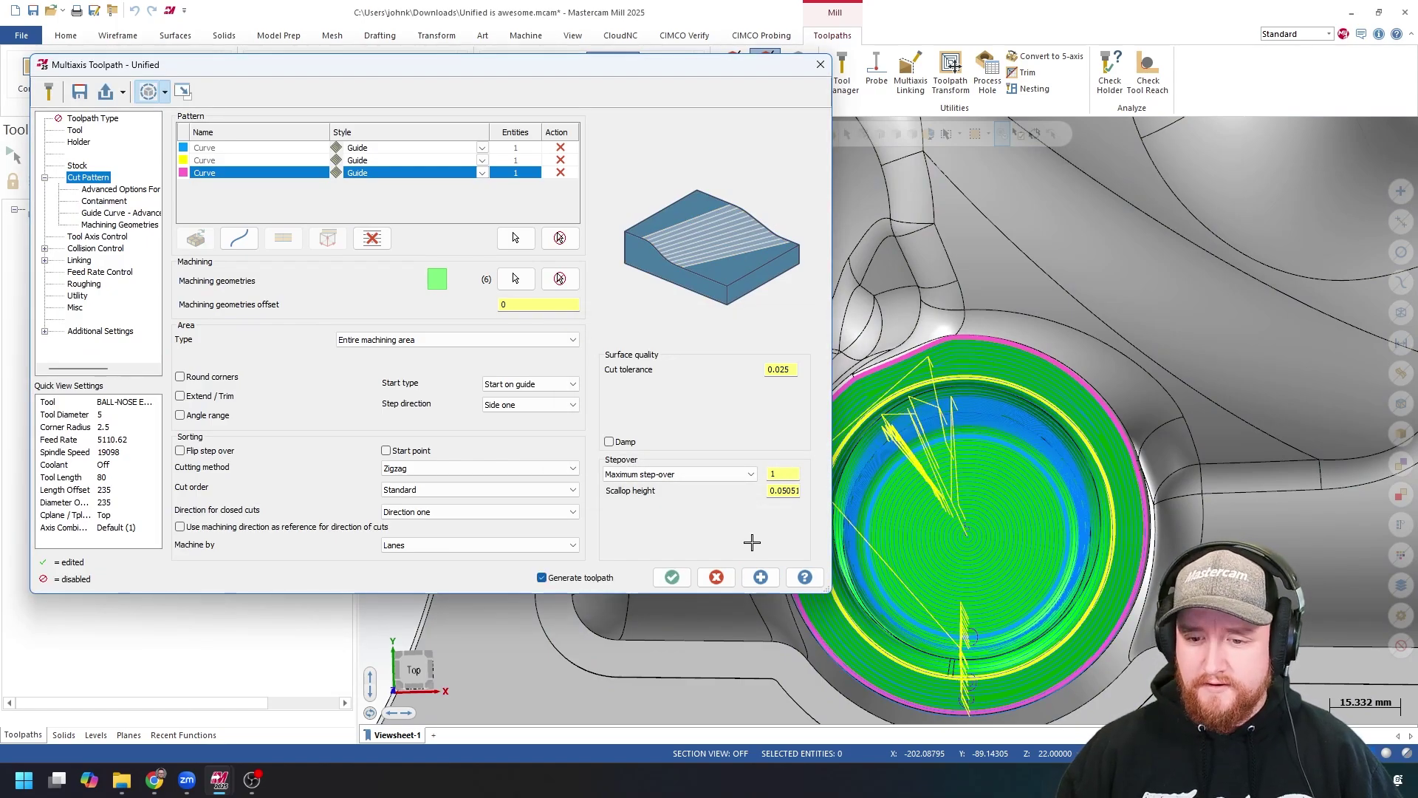
- Orbit and zoom to inspect the regenerated passes on the pocket walls
scroll(944, 491, up, 2)
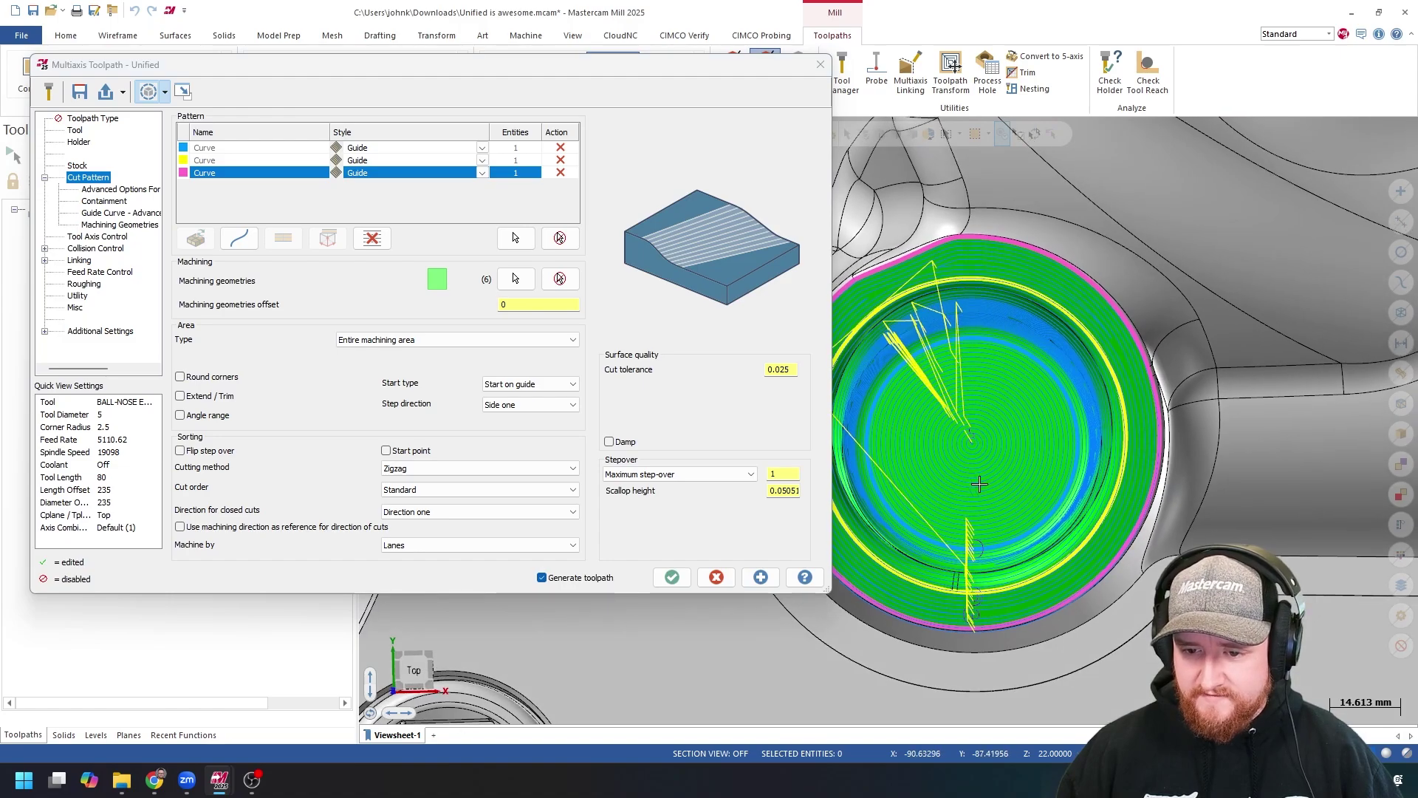
middle_drag(988, 481, 986, 523)
scroll(1106, 355, up, 2)
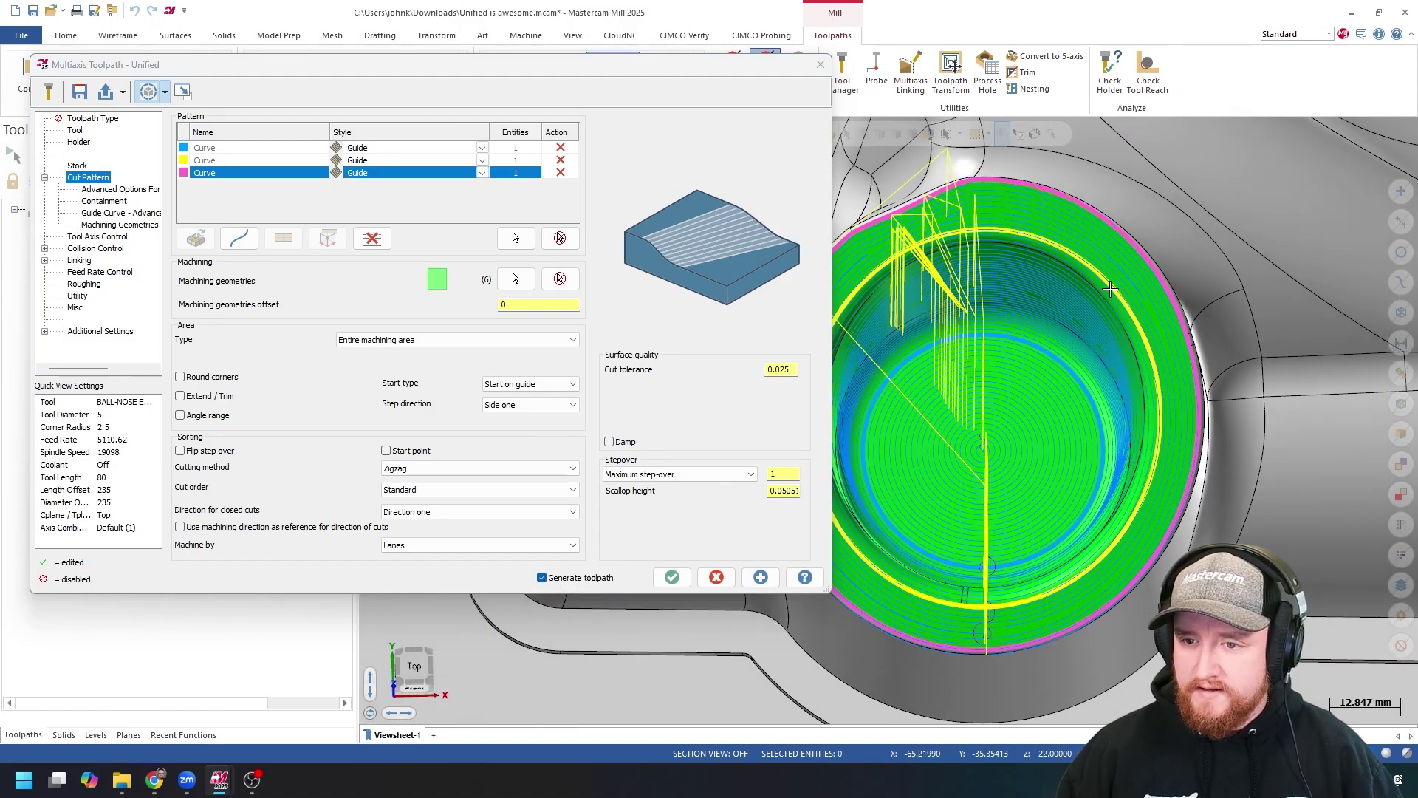
middle_drag(1138, 256, 1125, 316)
scroll(1125, 316, up, 6)
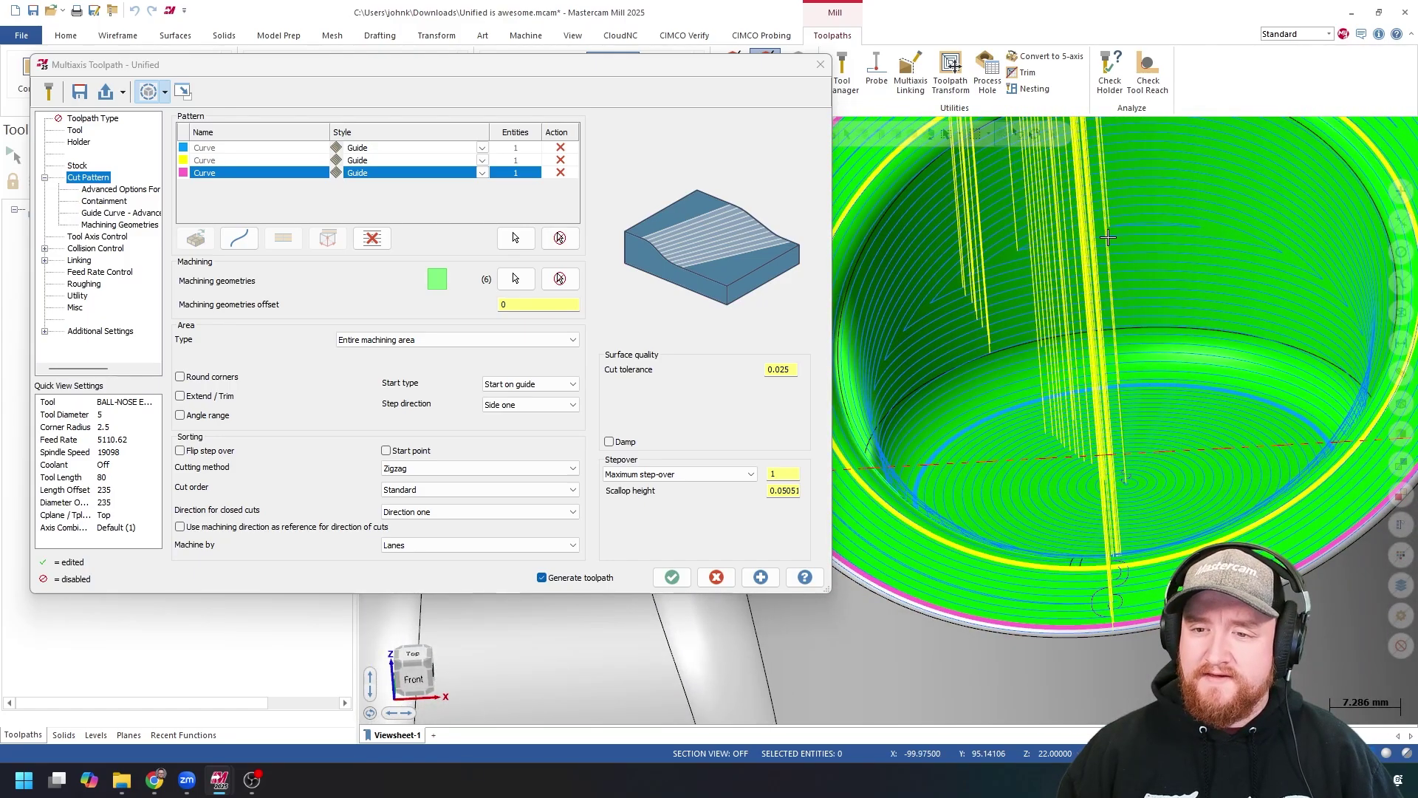
scroll(1103, 317, down, 2)
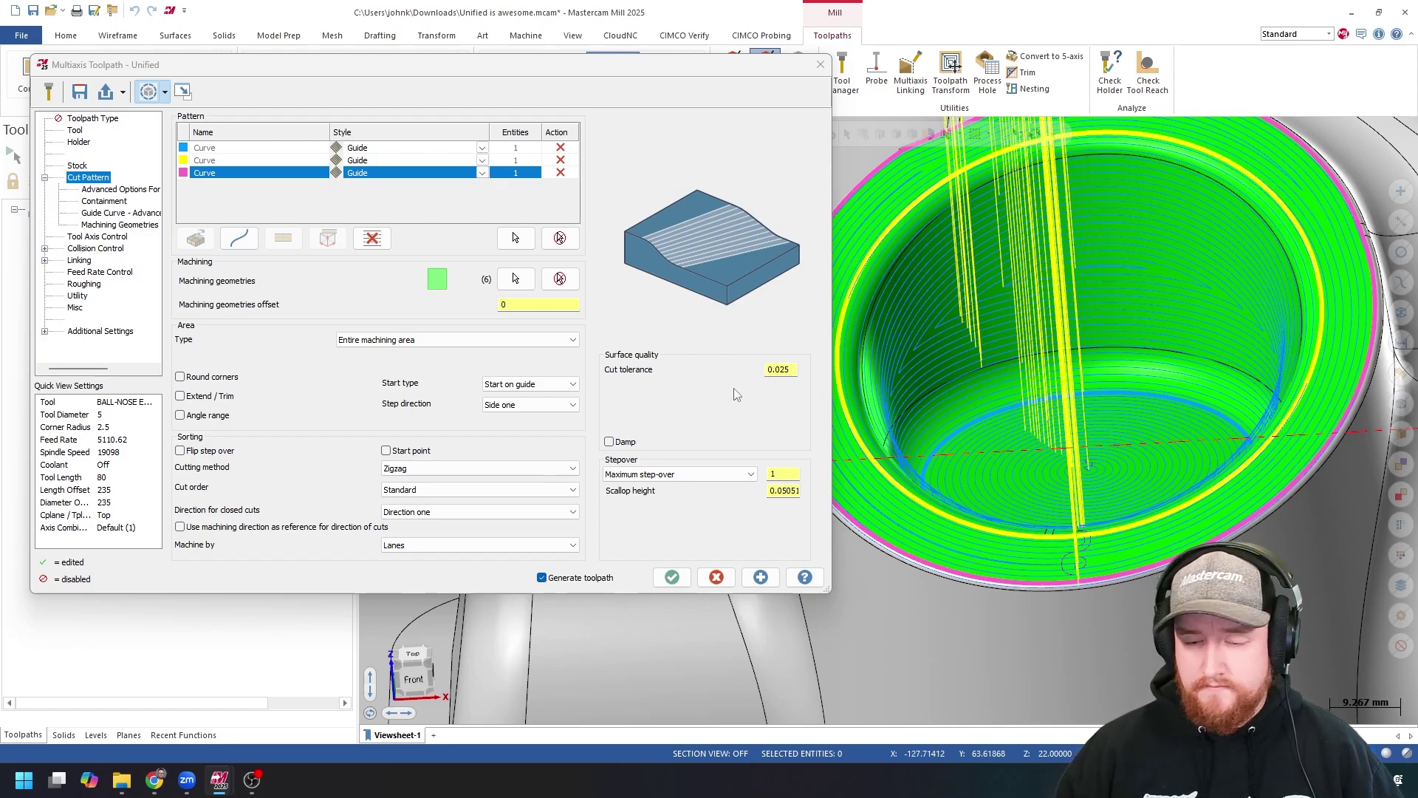
- Replace the guide rows with one Plane row, Style Solid Face, defined by the pocket's flat floor
click(372, 237)
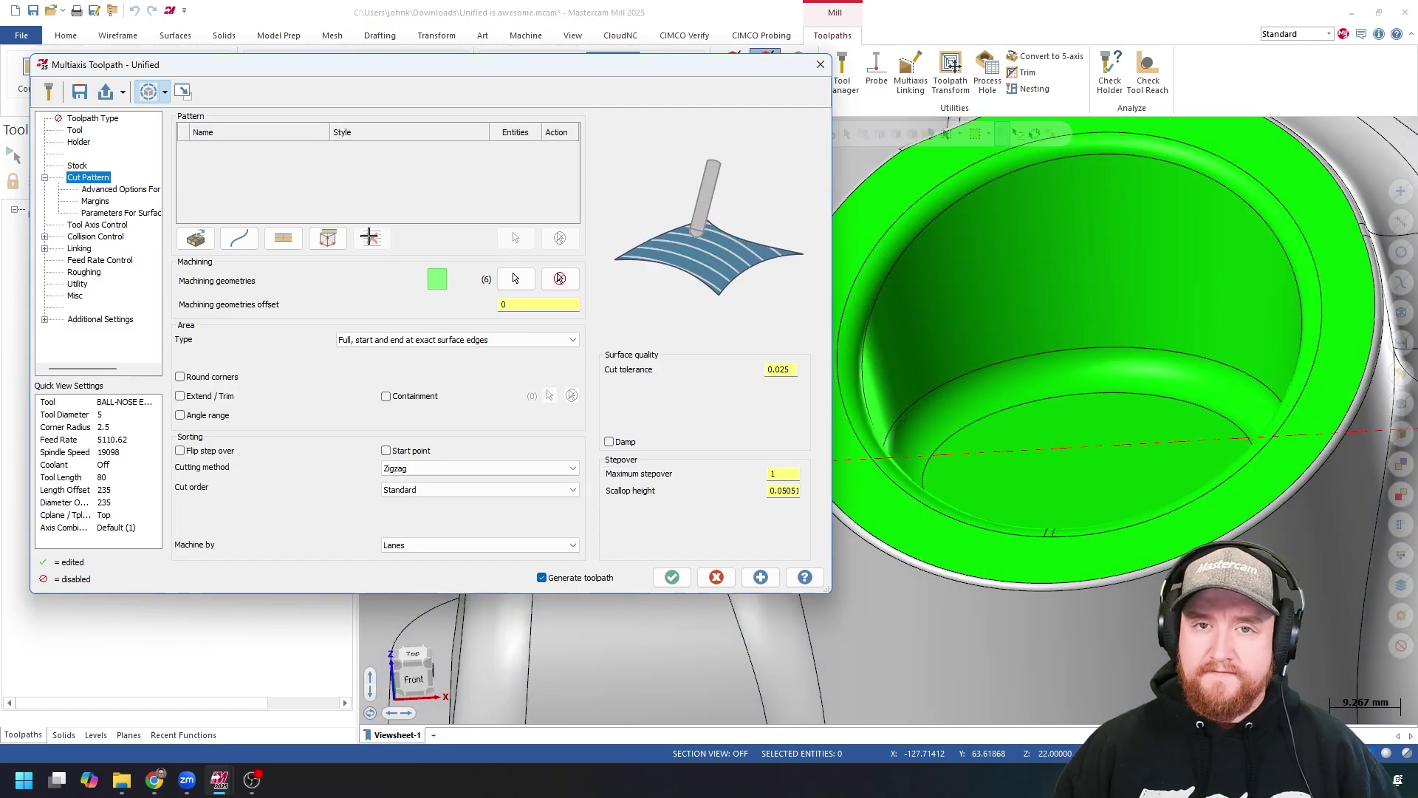
click(320, 243)
click(482, 148)
click(420, 236)
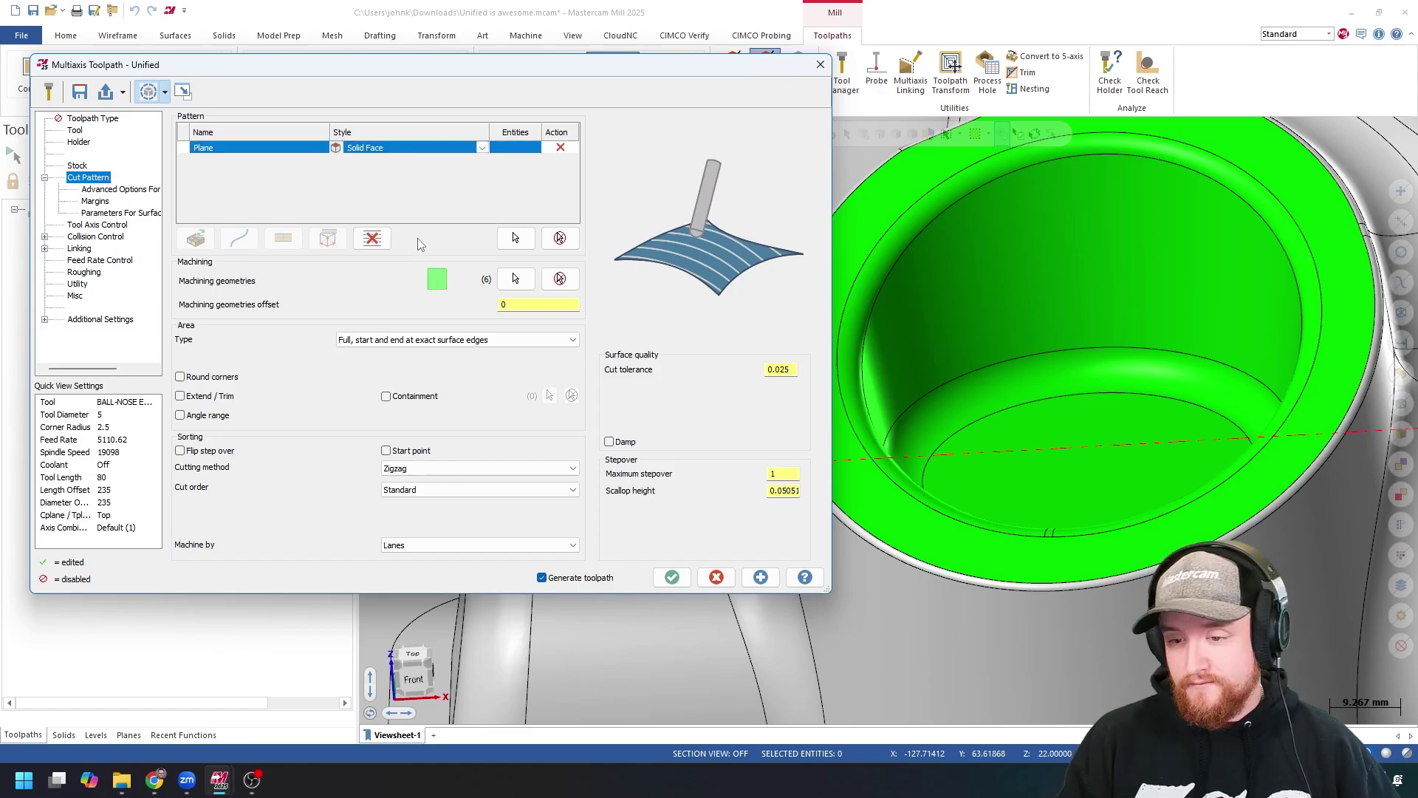
click(515, 237)
click(1162, 467)
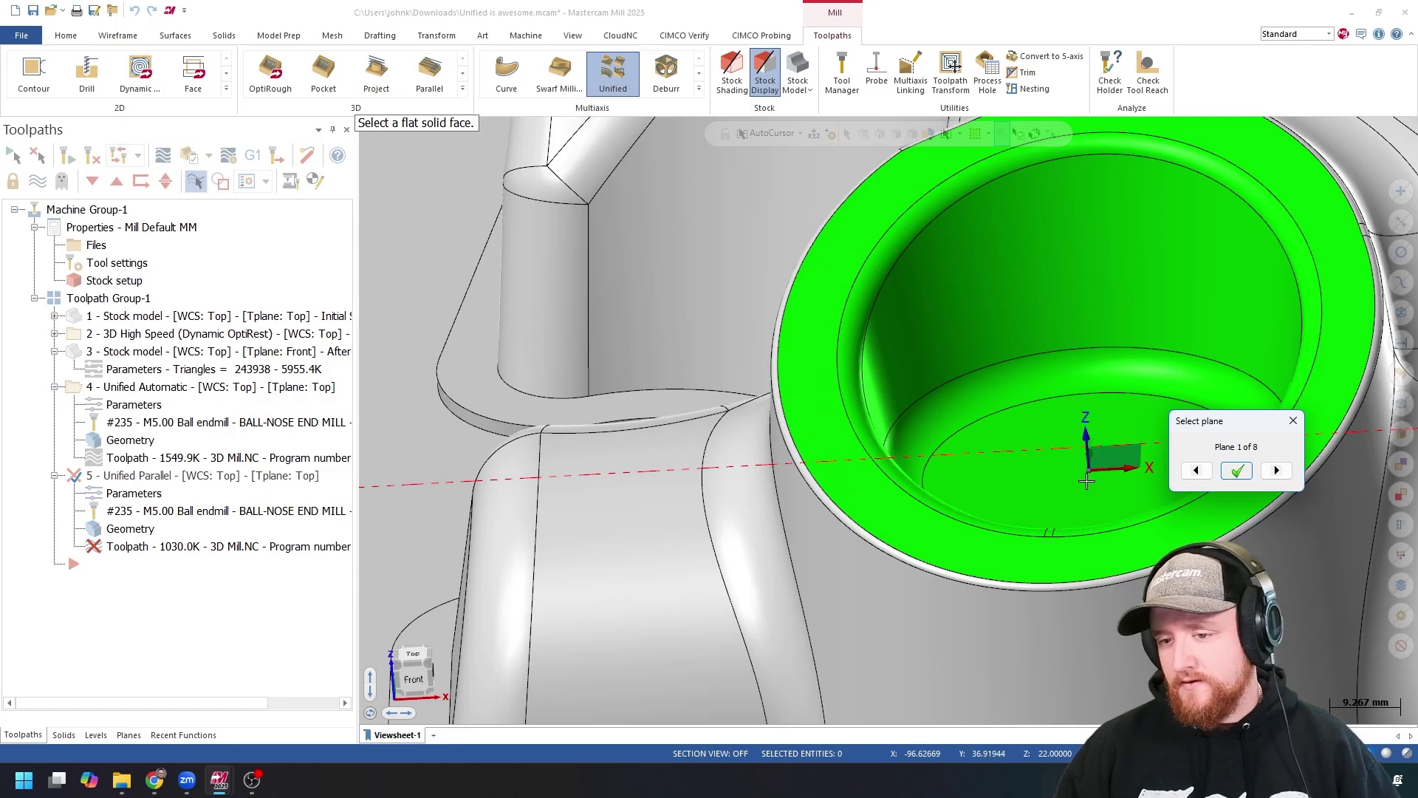
click(1237, 470)
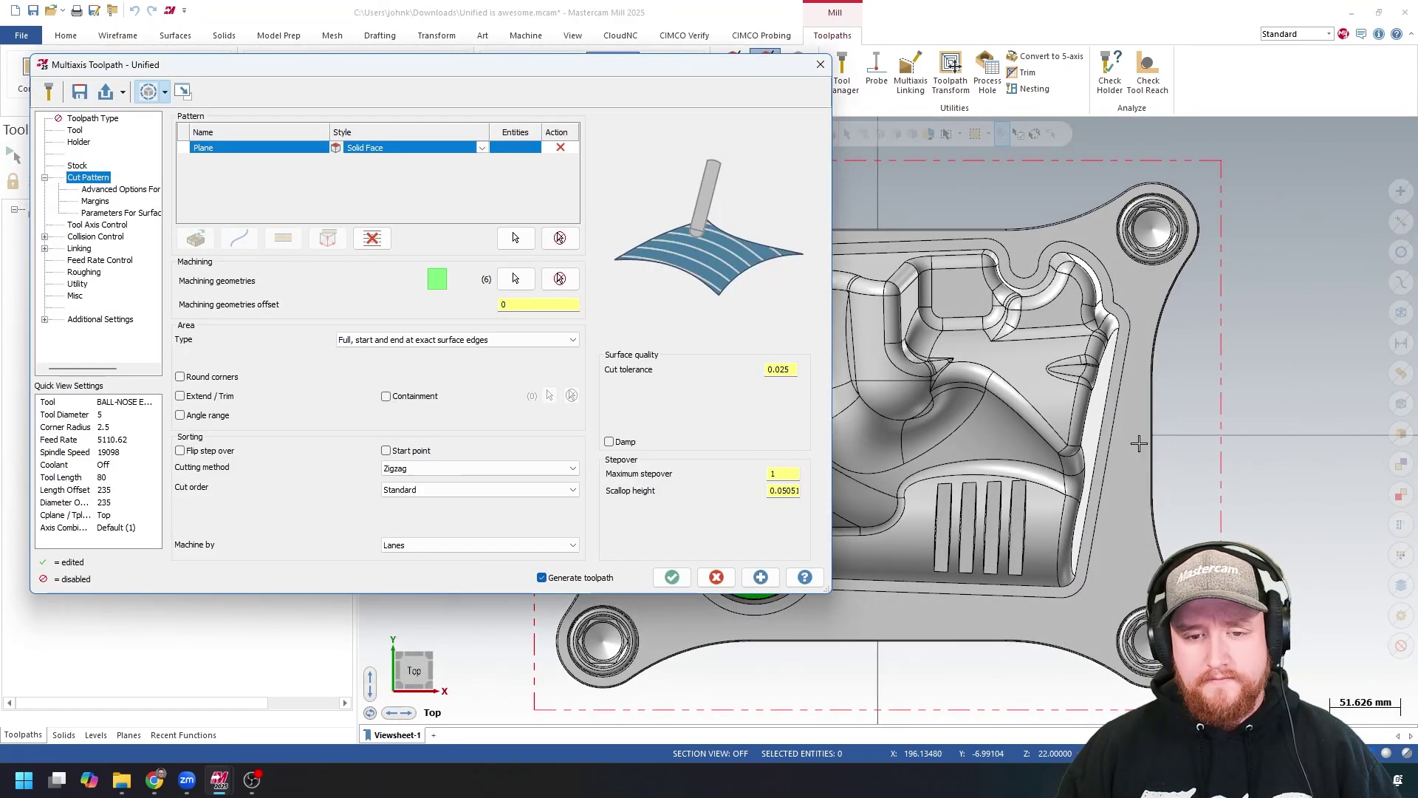
- Regenerate operation 5 with the Plane pattern and inspect the planar passes around the boss
click(761, 577)
scroll(760, 613, up, 5)
mouse_move(960, 480)
middle_down()
mouse_move(1071, 597)
mouse_move(1074, 521)
middle_up()
scroll(1071, 597, up, 3)
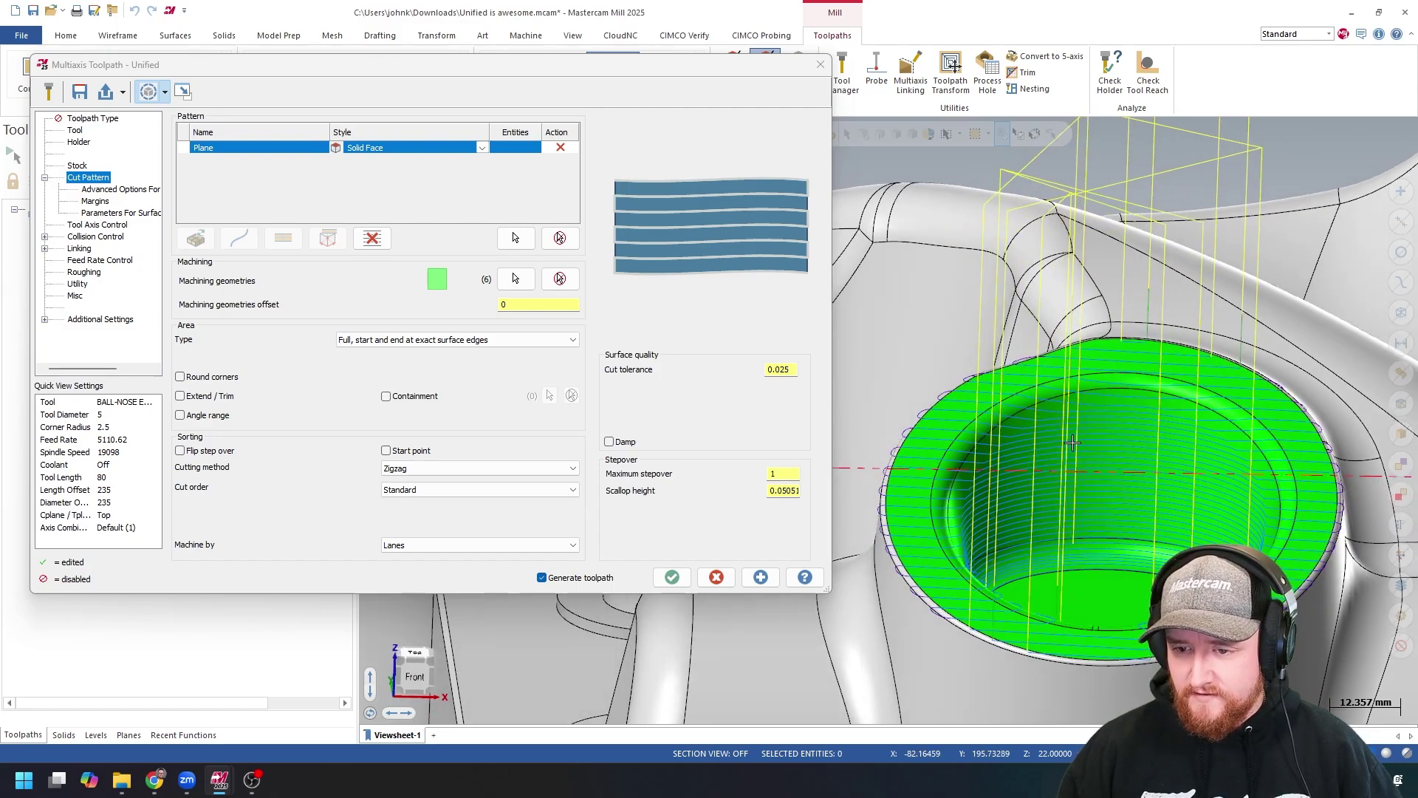
scroll(1033, 438, down, 3)
middle_drag(1033, 437, 1033, 437)
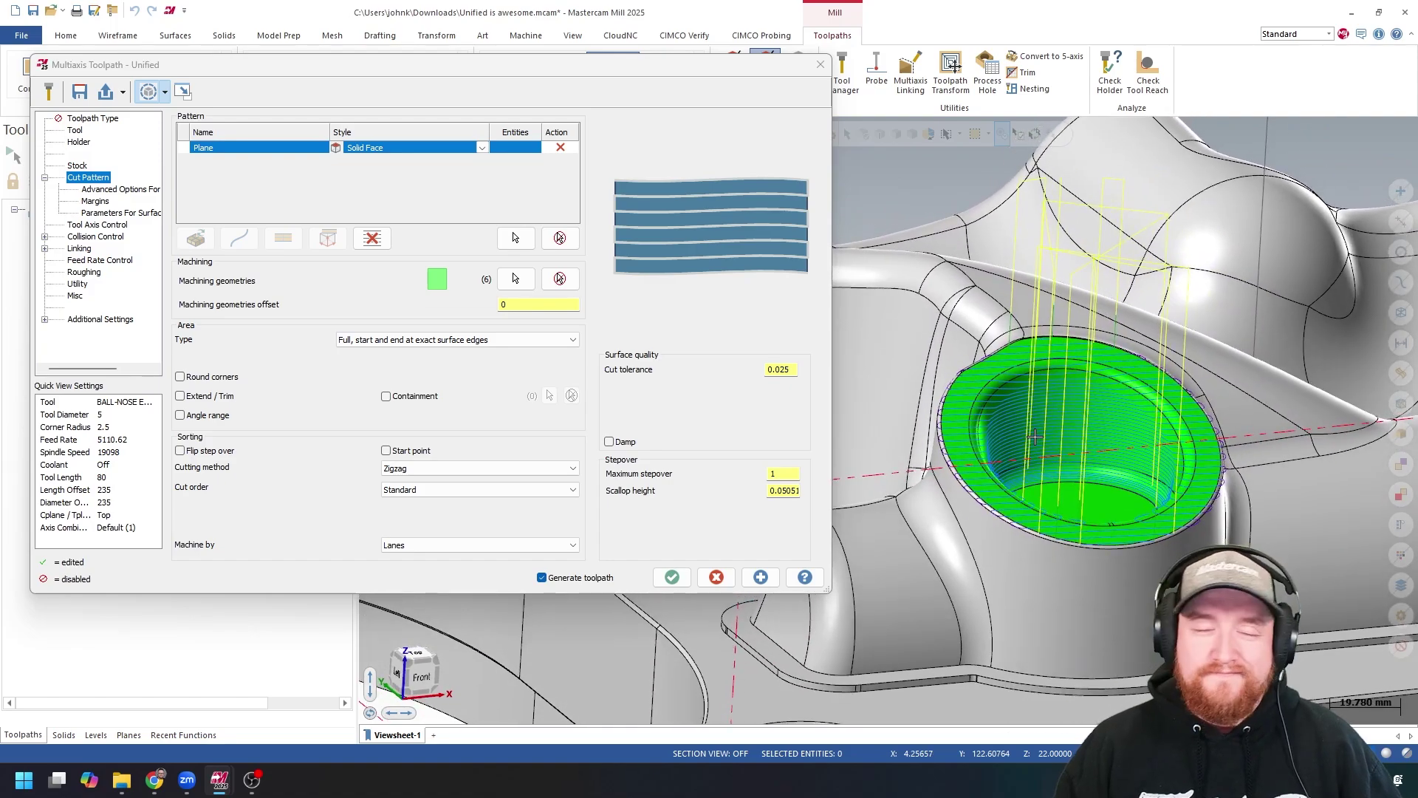